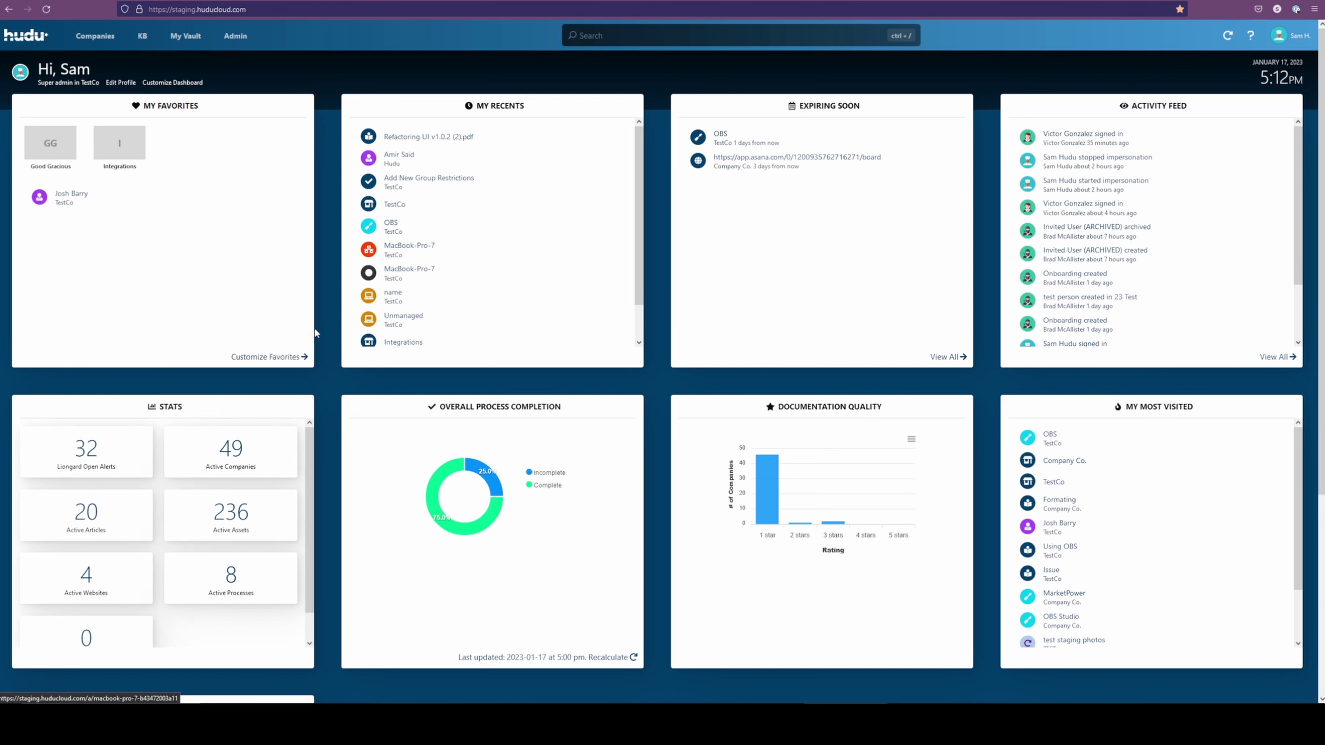
Go to Admin > Integrations to reach the Watchman Monitoring connection setup.
left_click(250, 43)
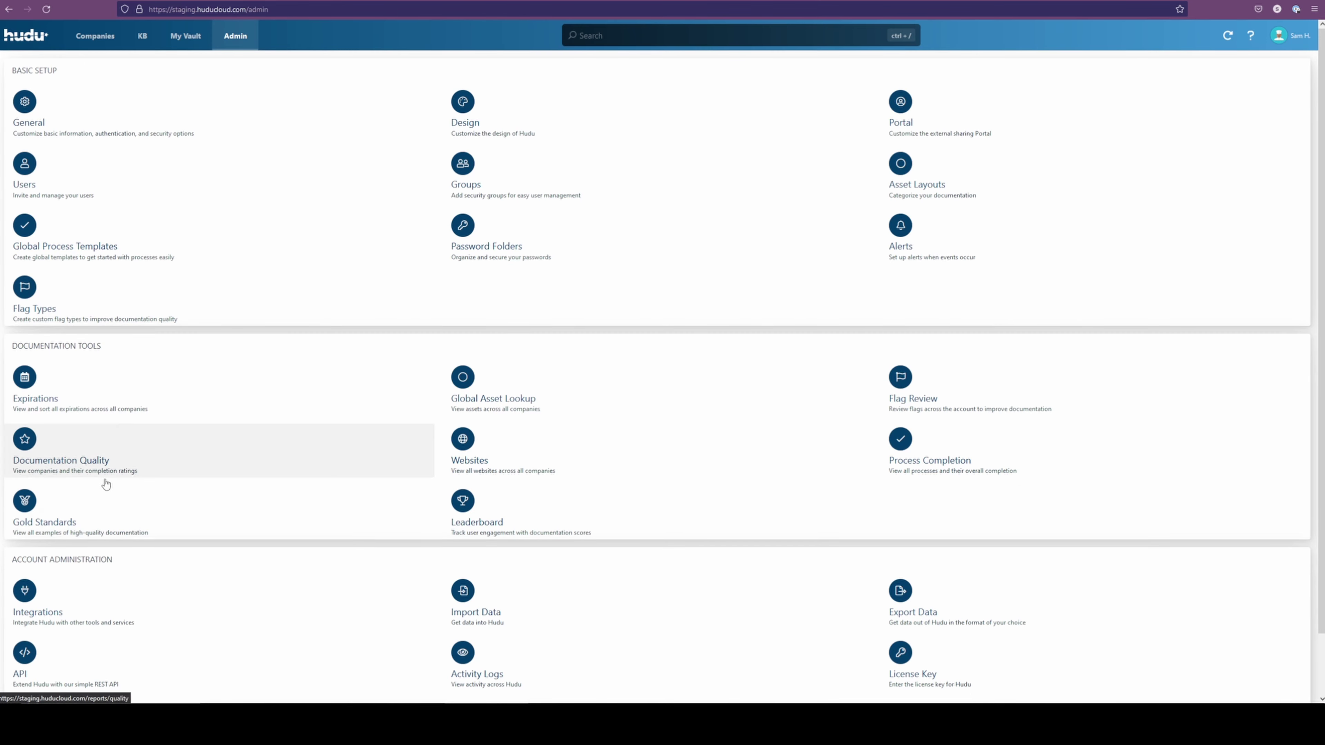
left_click(53, 598)
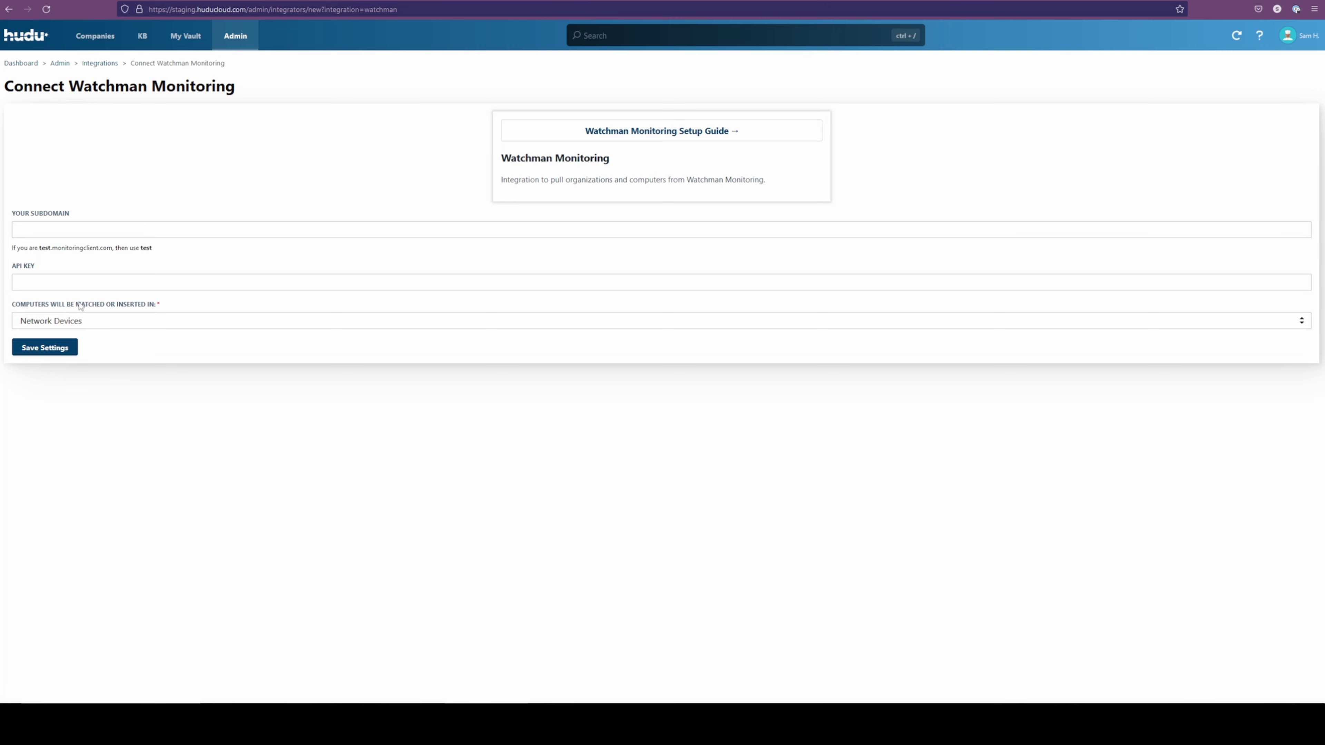
Set Desktop as the asset layout where Watchman computers are matched or inserted.
left_click(52, 321)
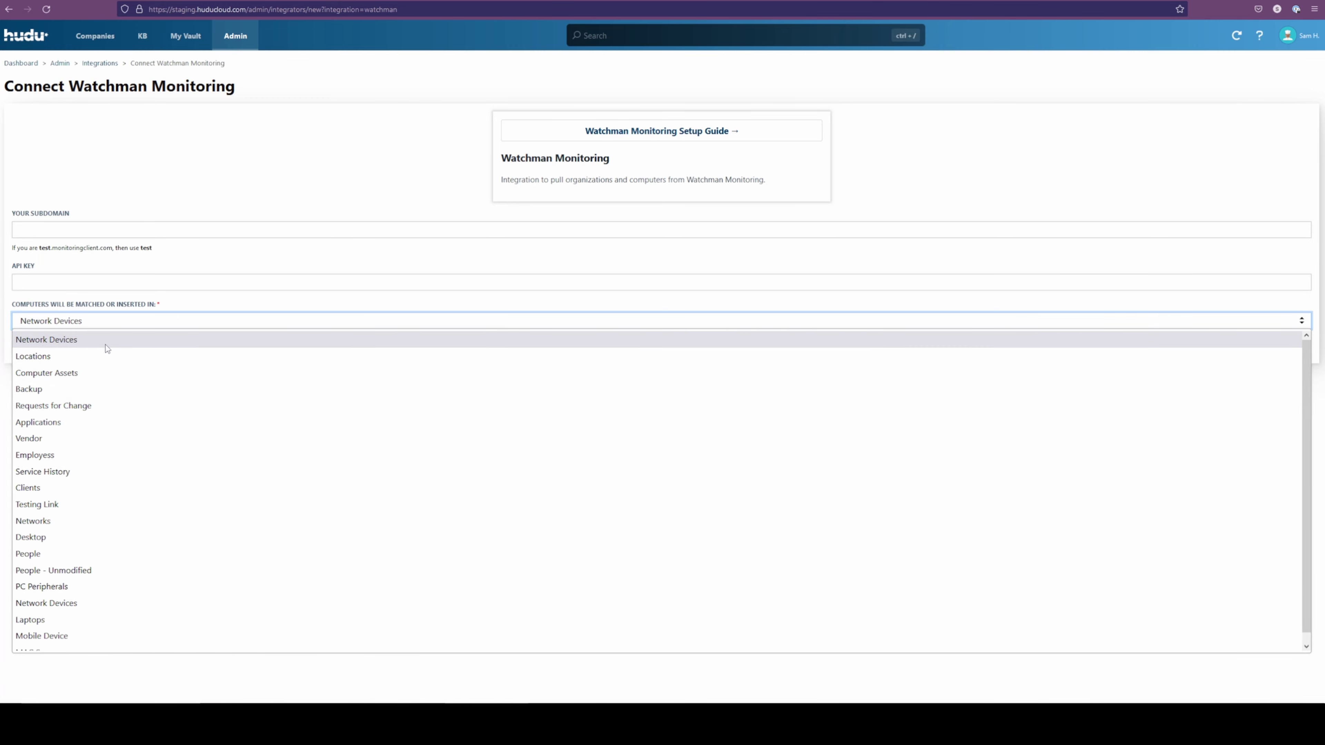
left_click(47, 536)
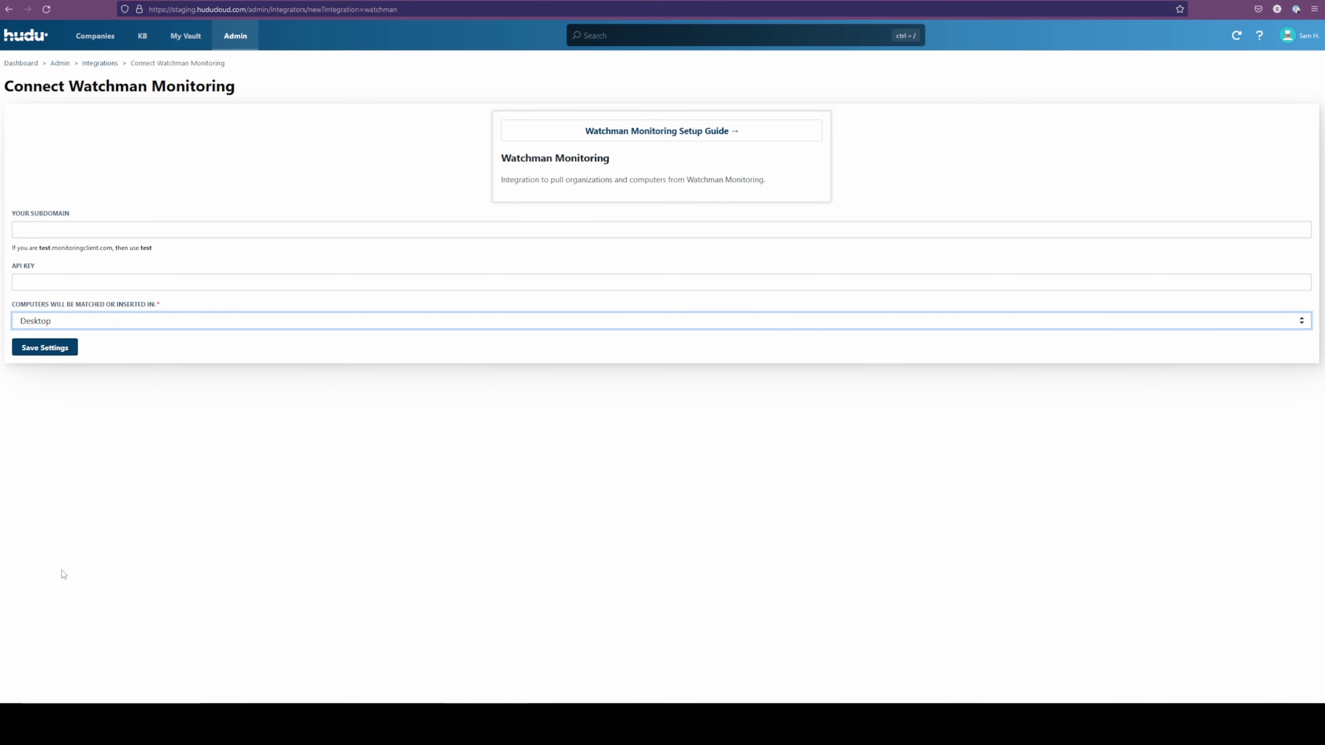
left_click(82, 322)
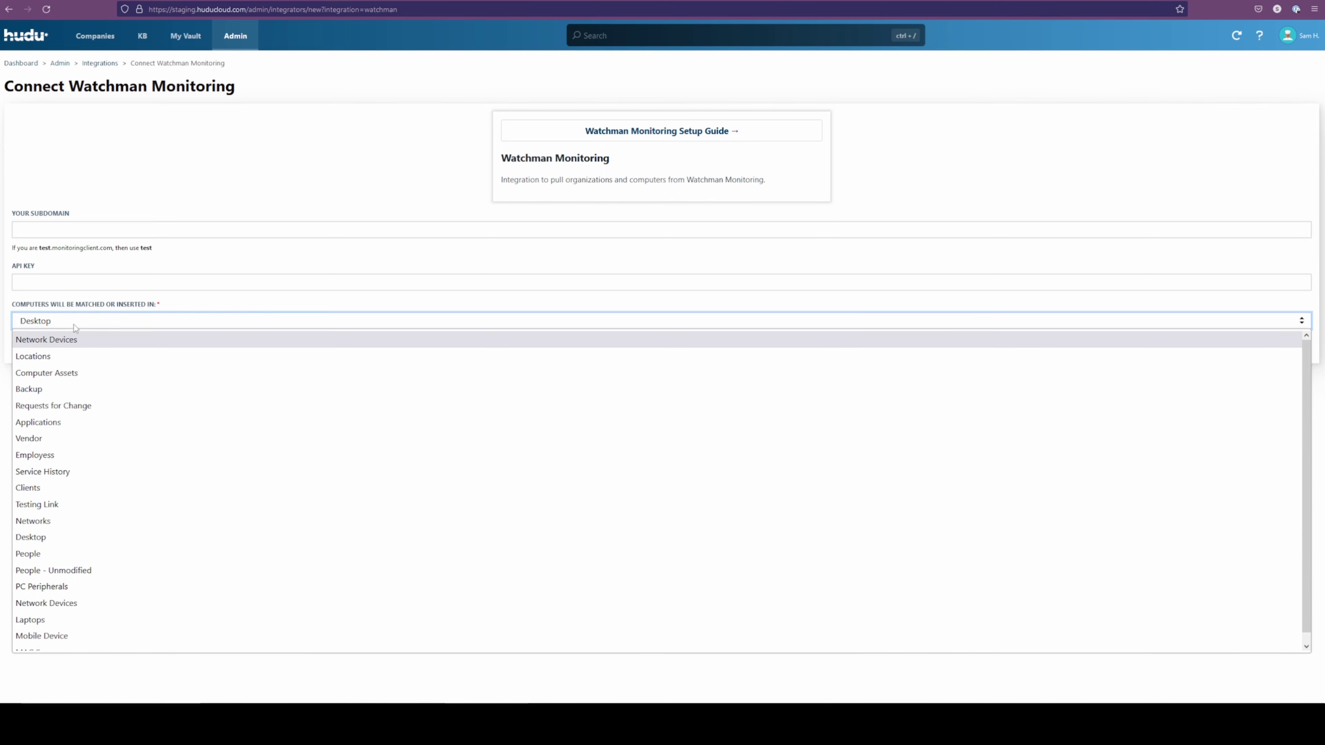
scroll(66, 587, "down", 1)
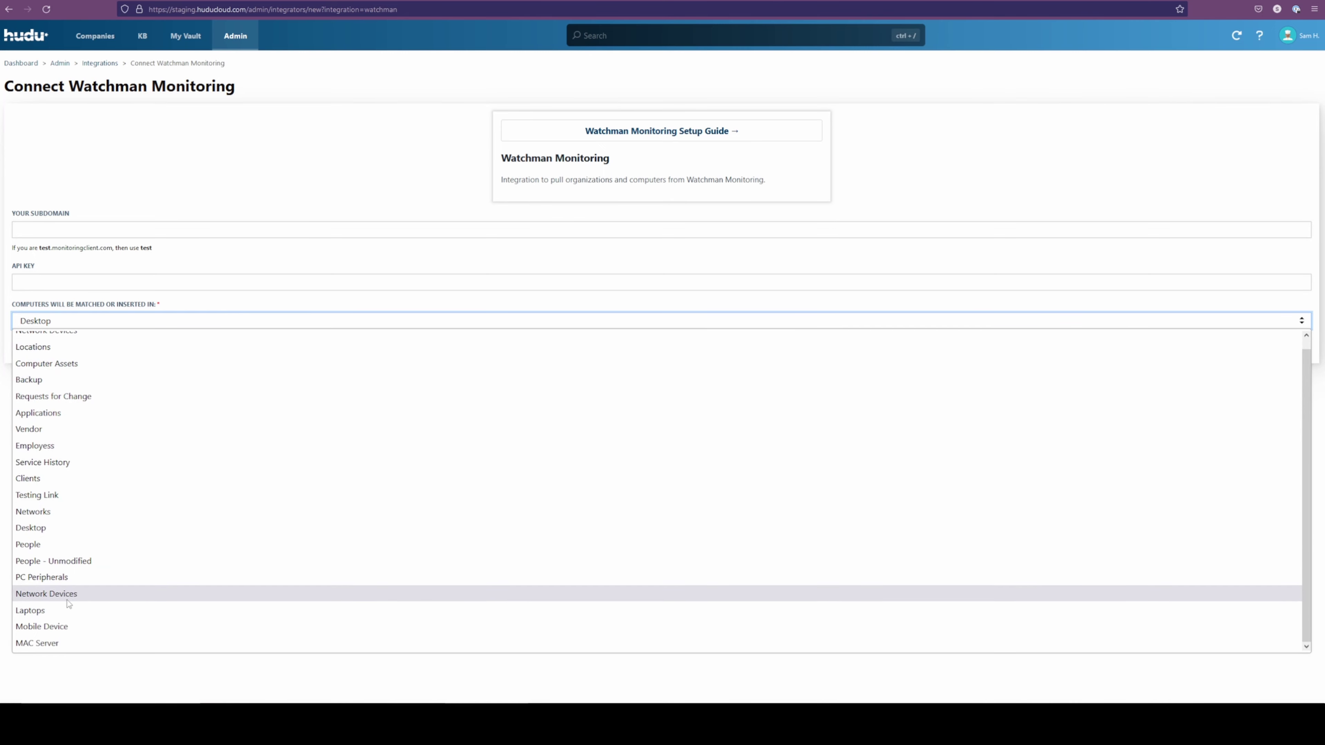
left_click(43, 528)
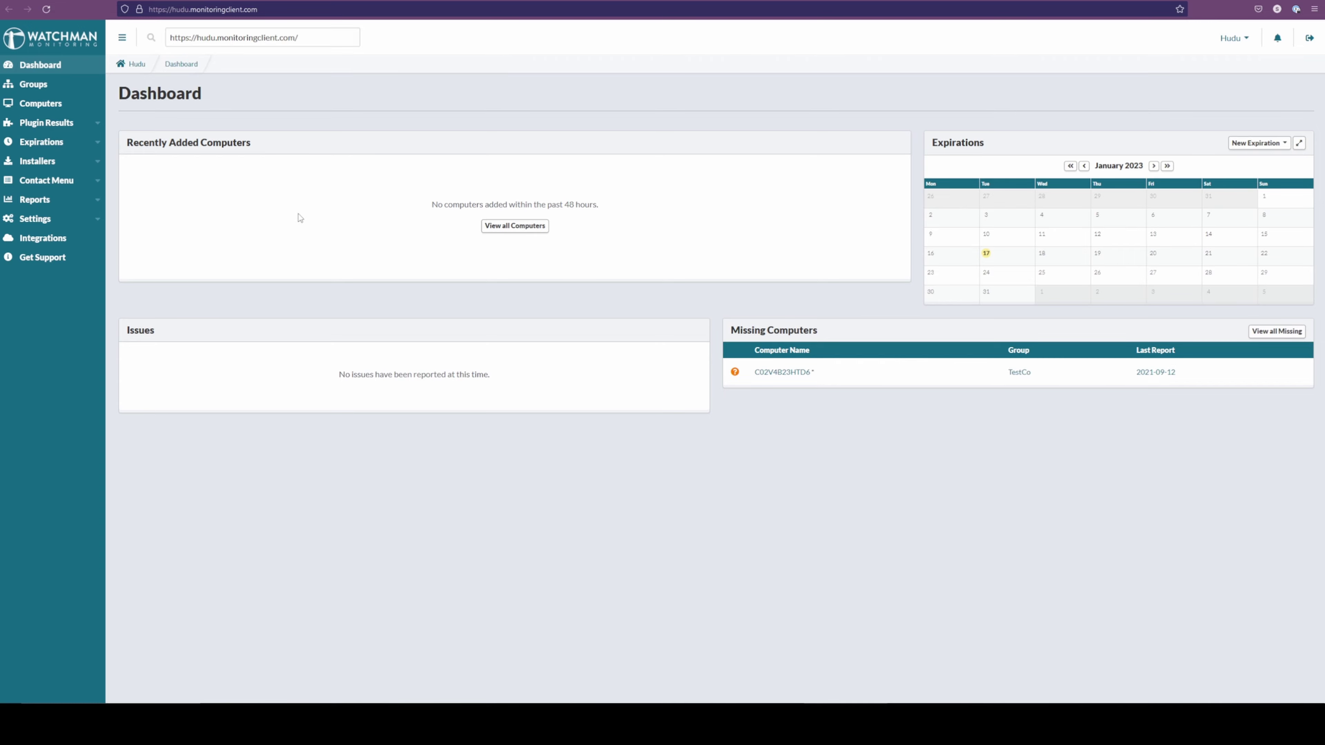
key("ctrl+plus")
key("ctrl+plus")
key("ctrl+plus")
key("ctrl+plus")
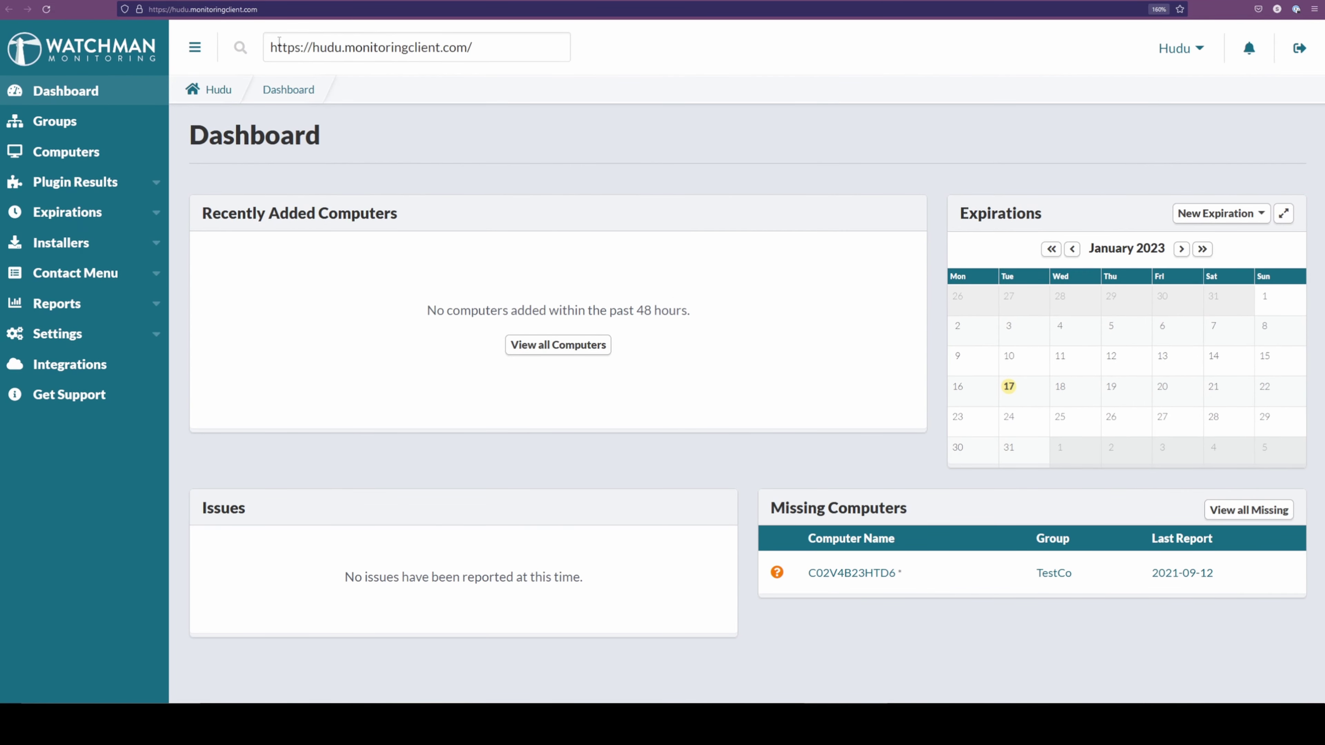
left_click_drag(279, 40, 501, 55)
left_click(524, 56)
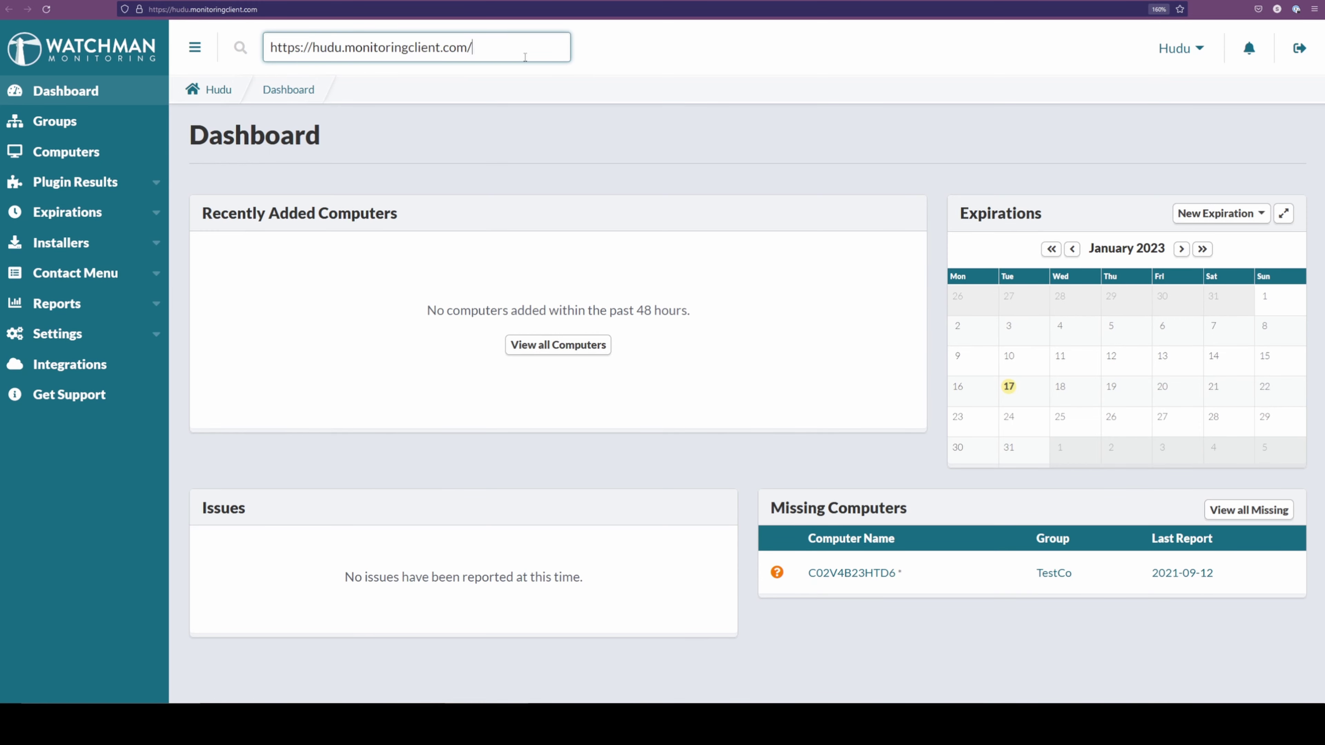
left_click_drag(313, 52, 343, 55)
left_click(315, 54)
left_click_drag(313, 52, 340, 50)
key("ctrl+c")
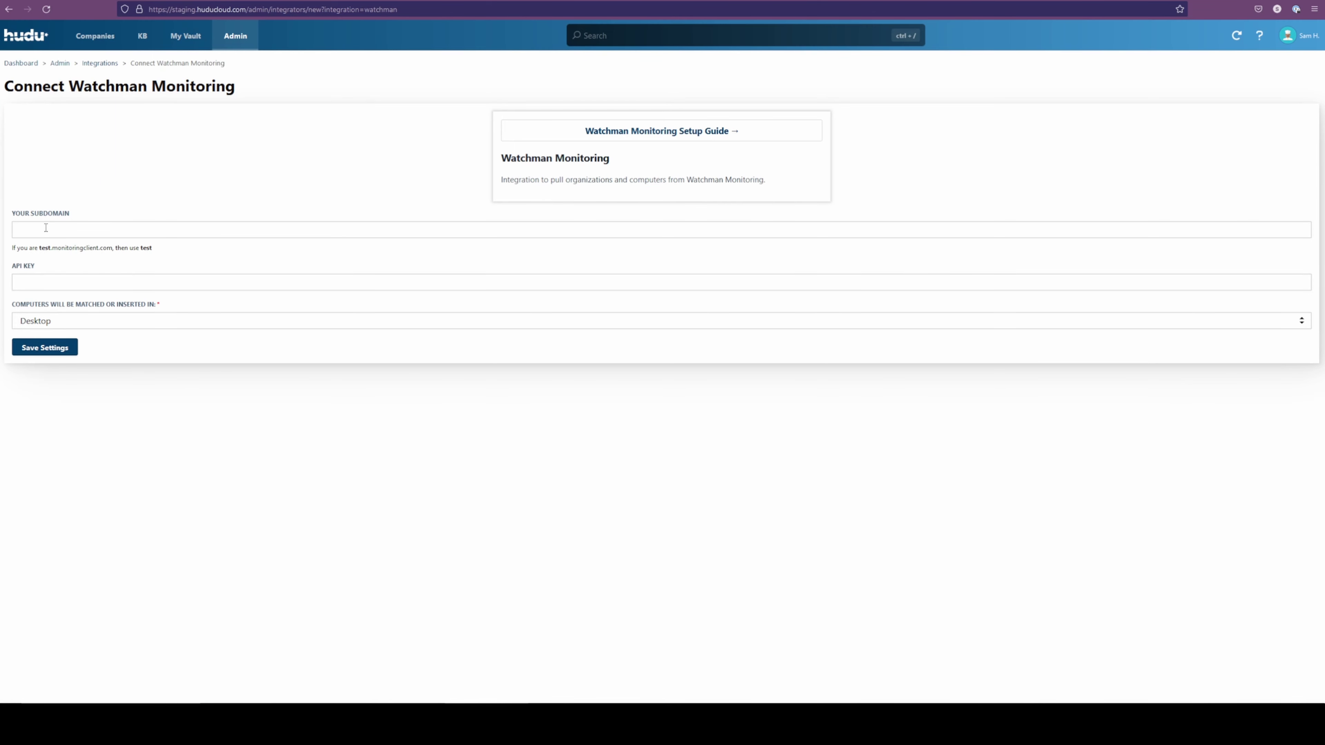
Paste hudu into the Your Subdomain field of the Watchman connection form.
left_click(43, 229)
key("ctrl+v")
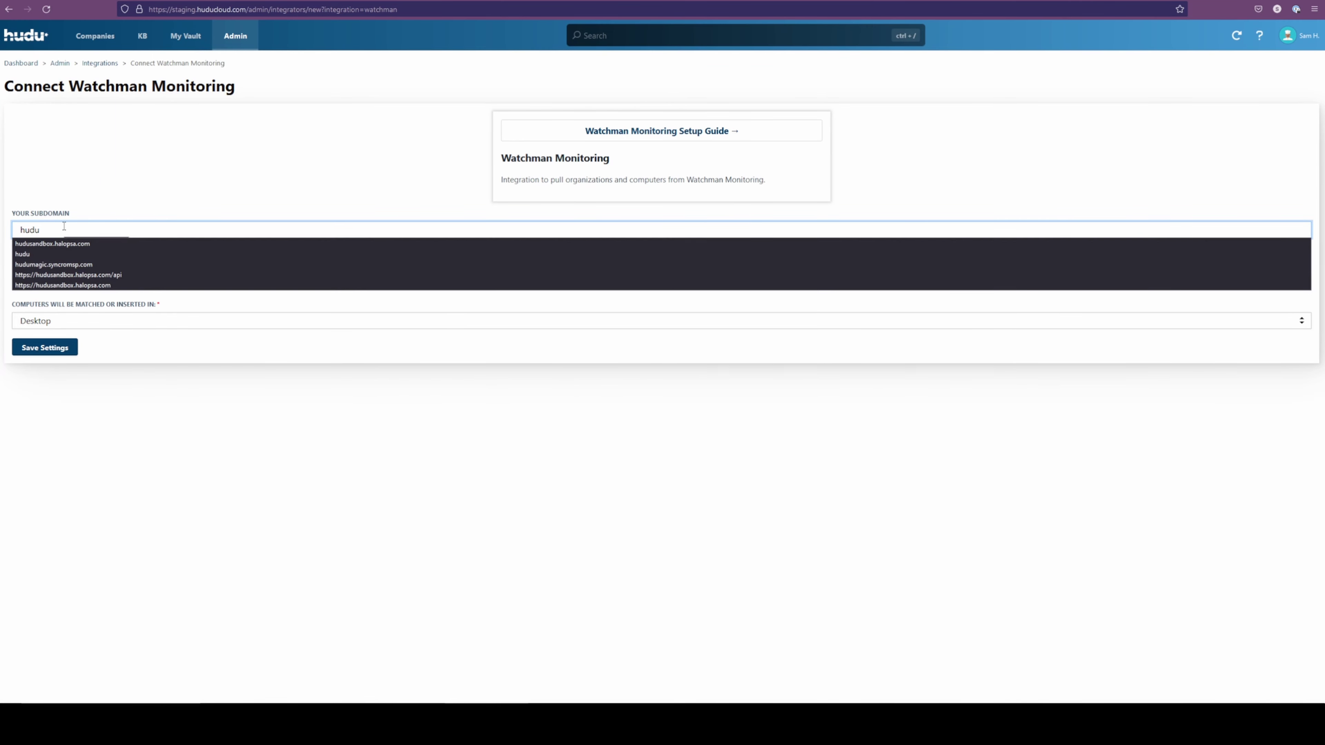
left_click(118, 199)
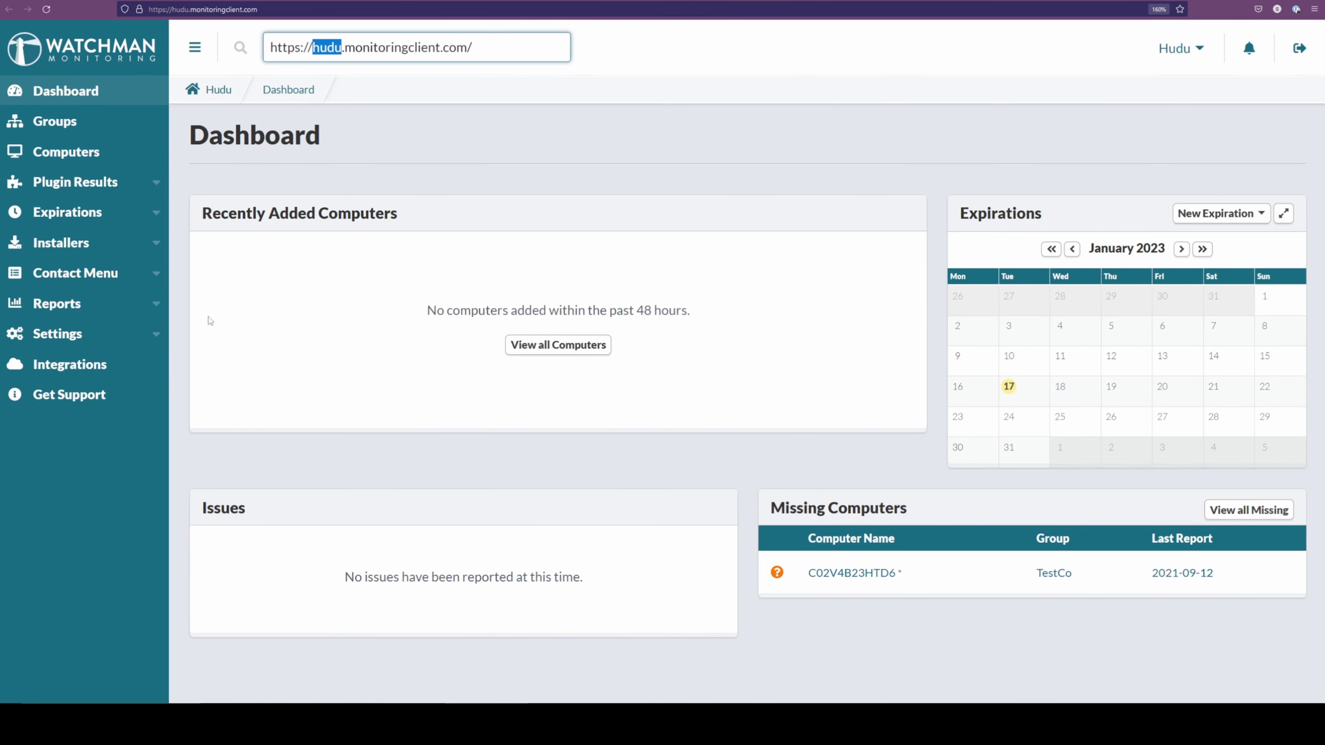
Create a Full Access API key named 'Hudu Integration' under Settings > API and select it for copying.
left_click(78, 335)
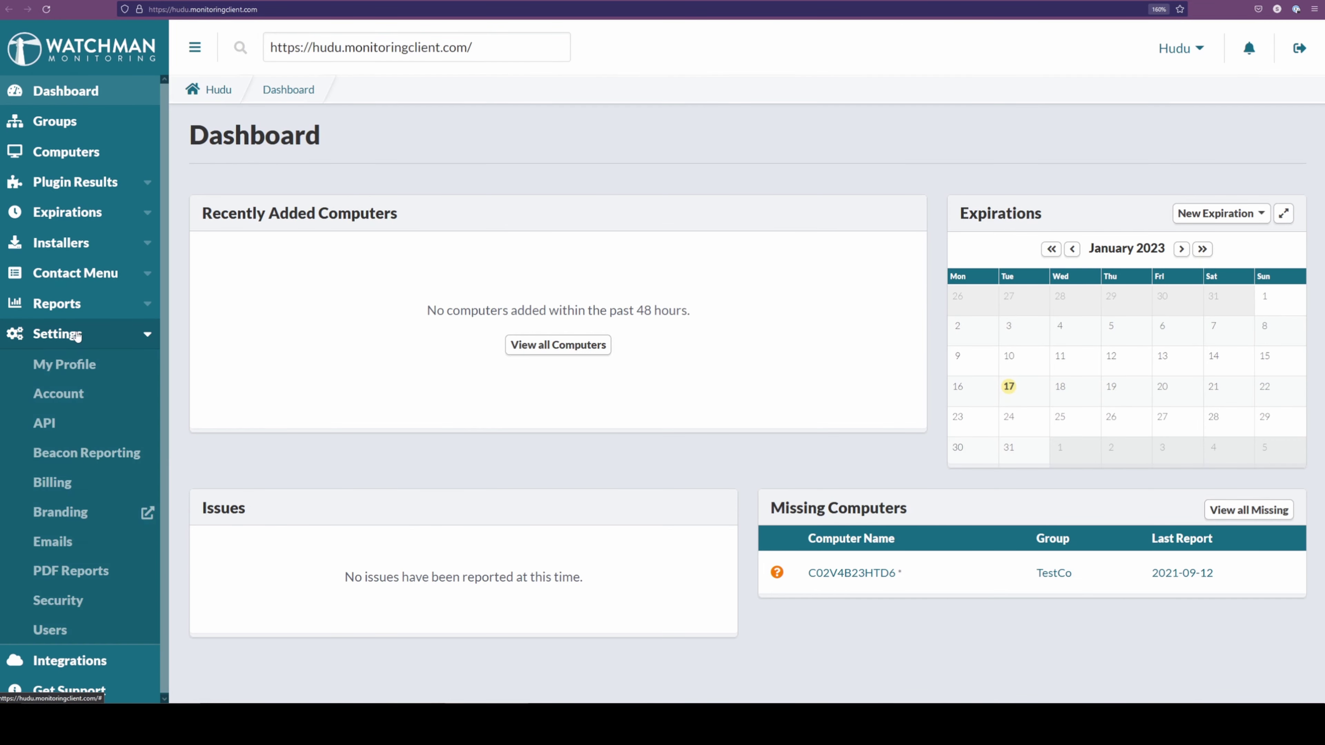
left_click(92, 428)
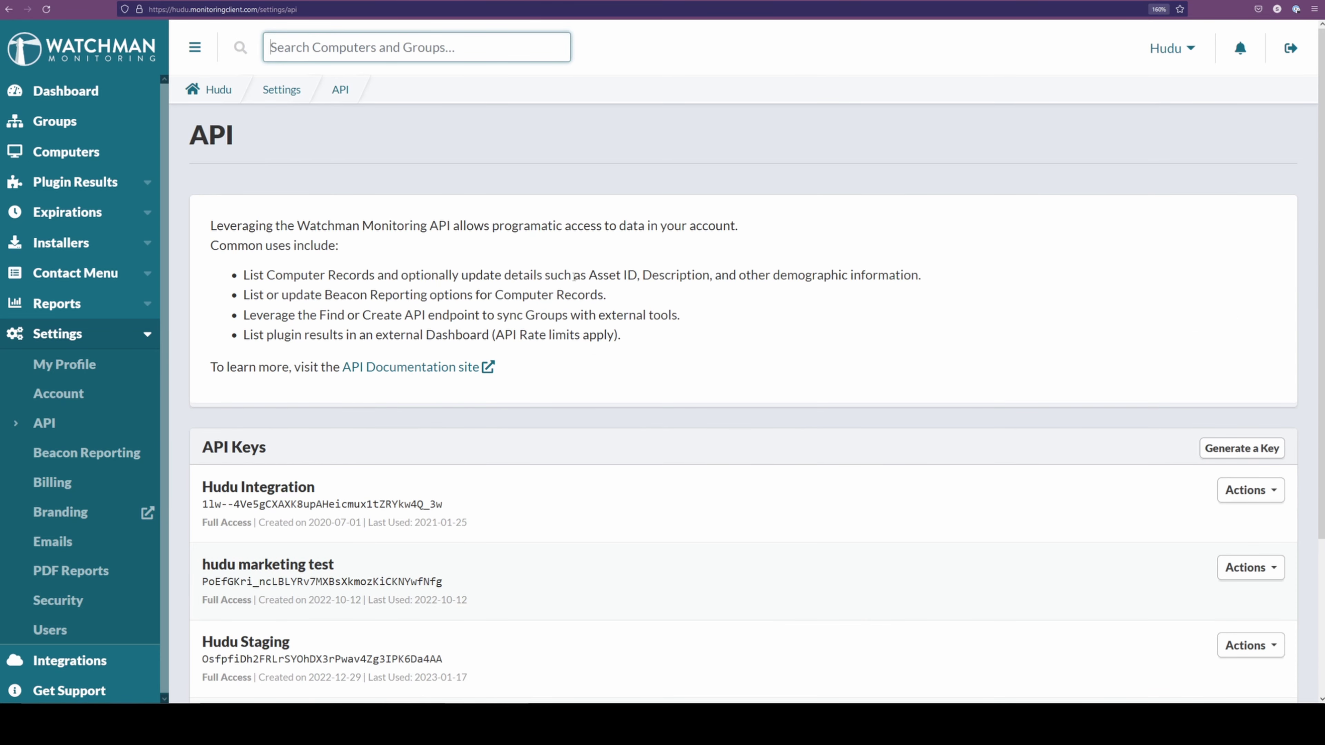
left_click(1218, 457)
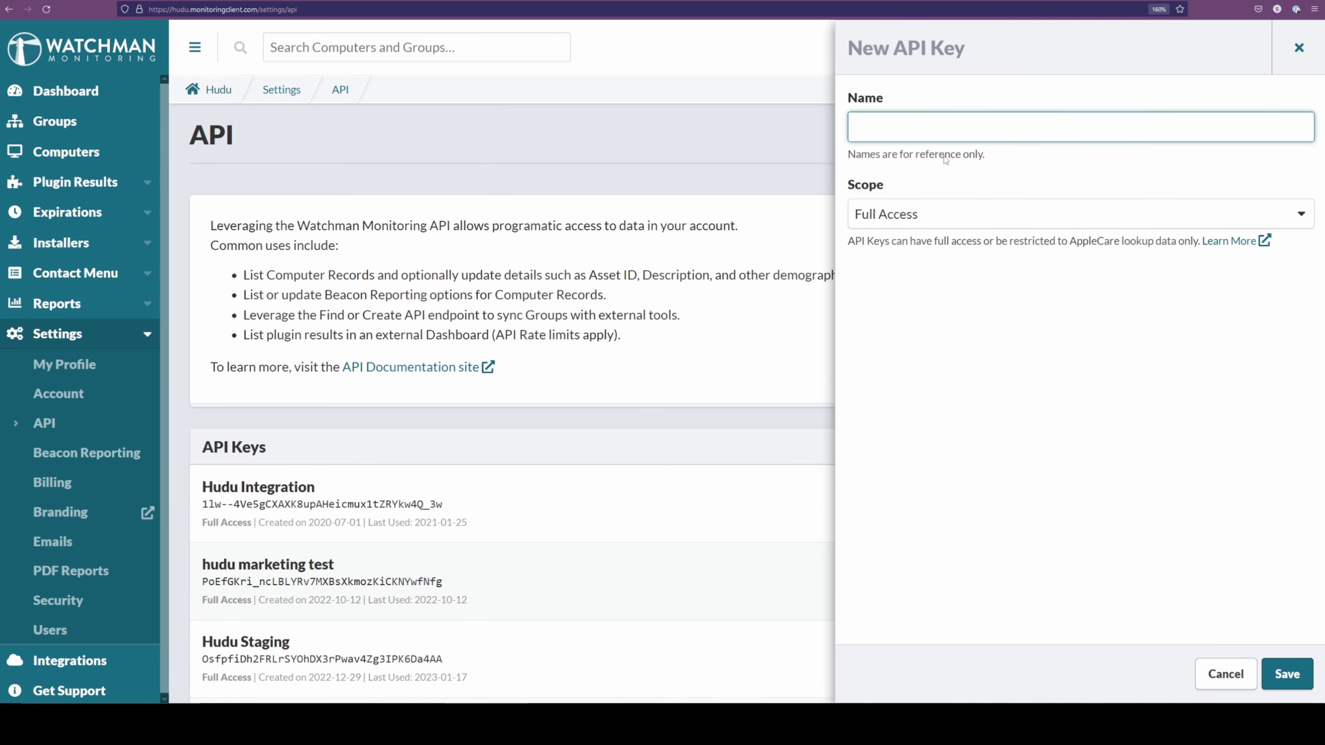
type("Hudu ")
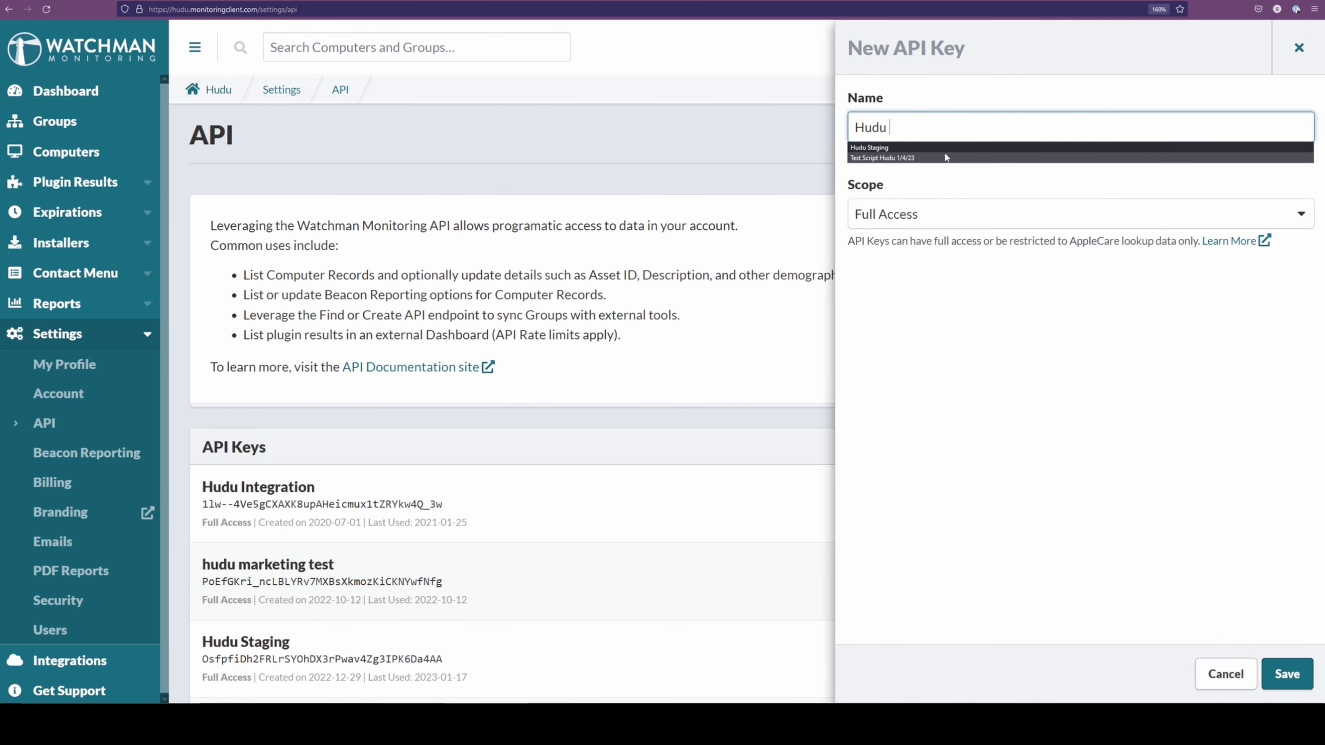
type("Integration")
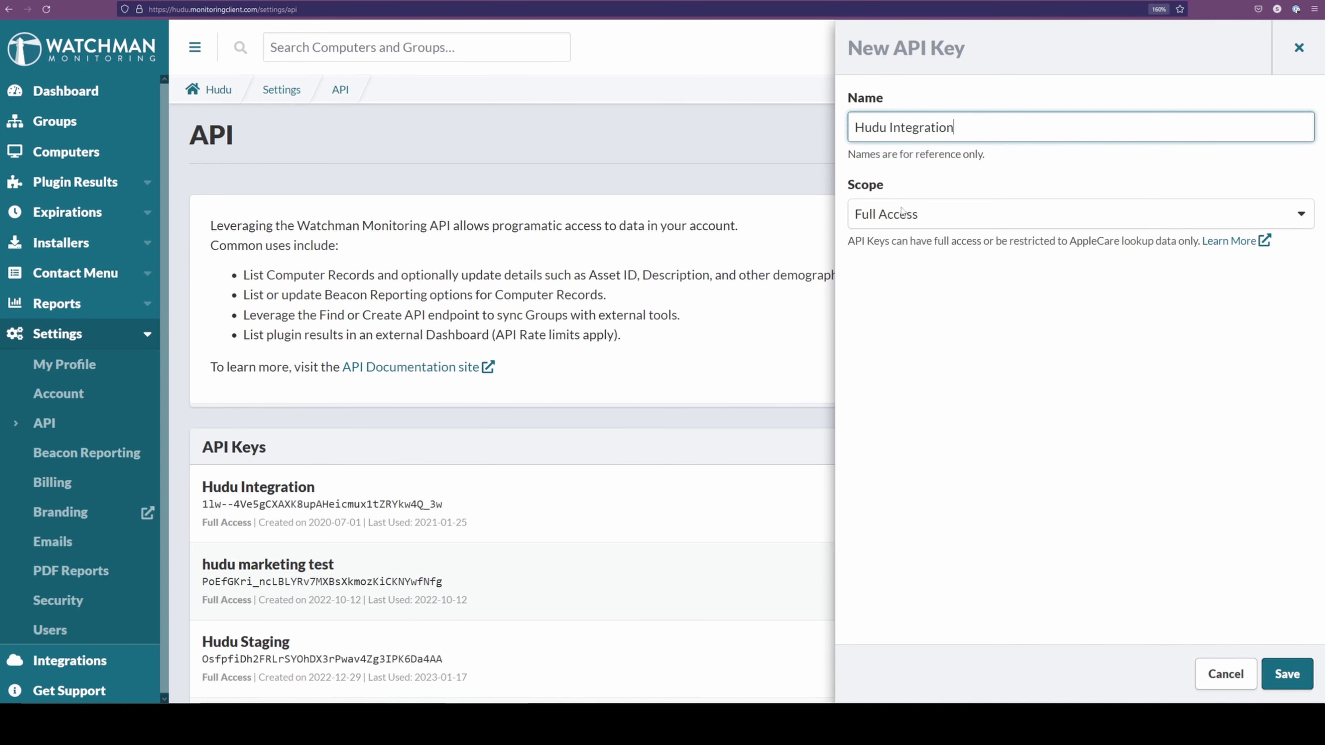
left_click(910, 215)
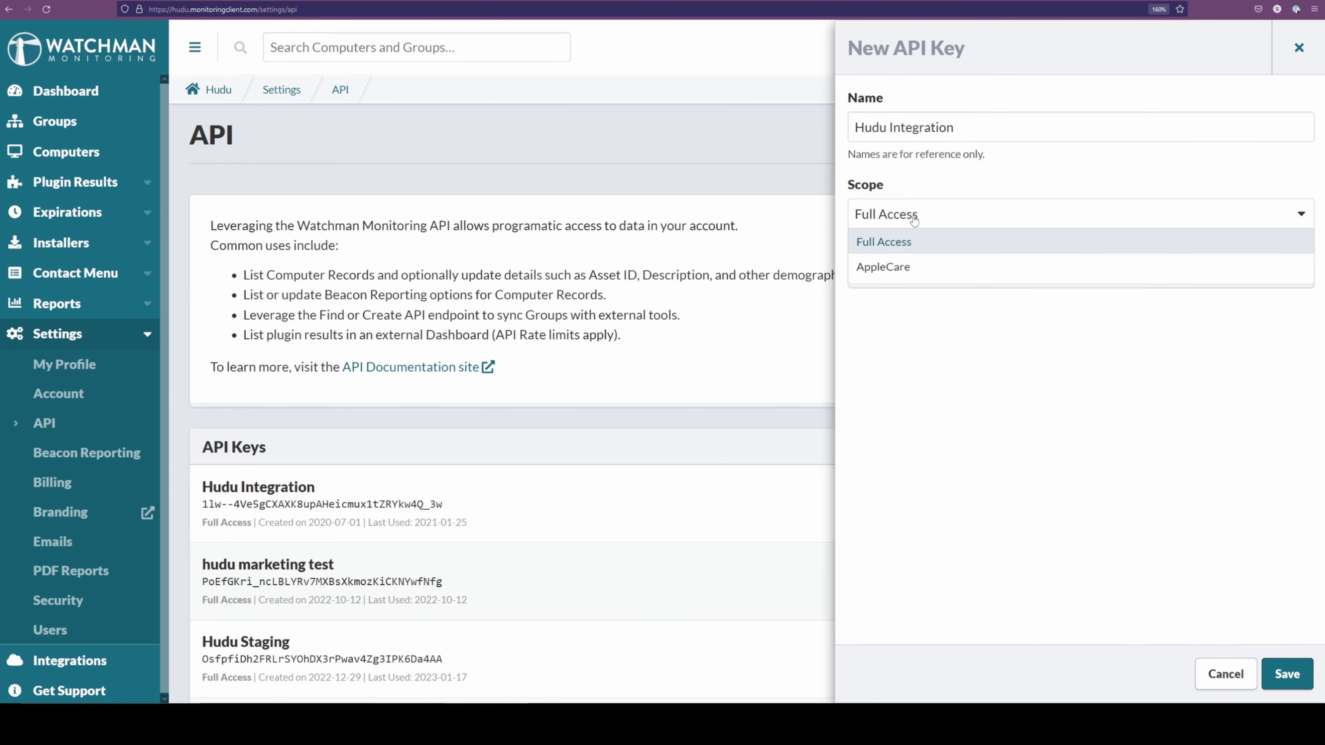
left_click(916, 251)
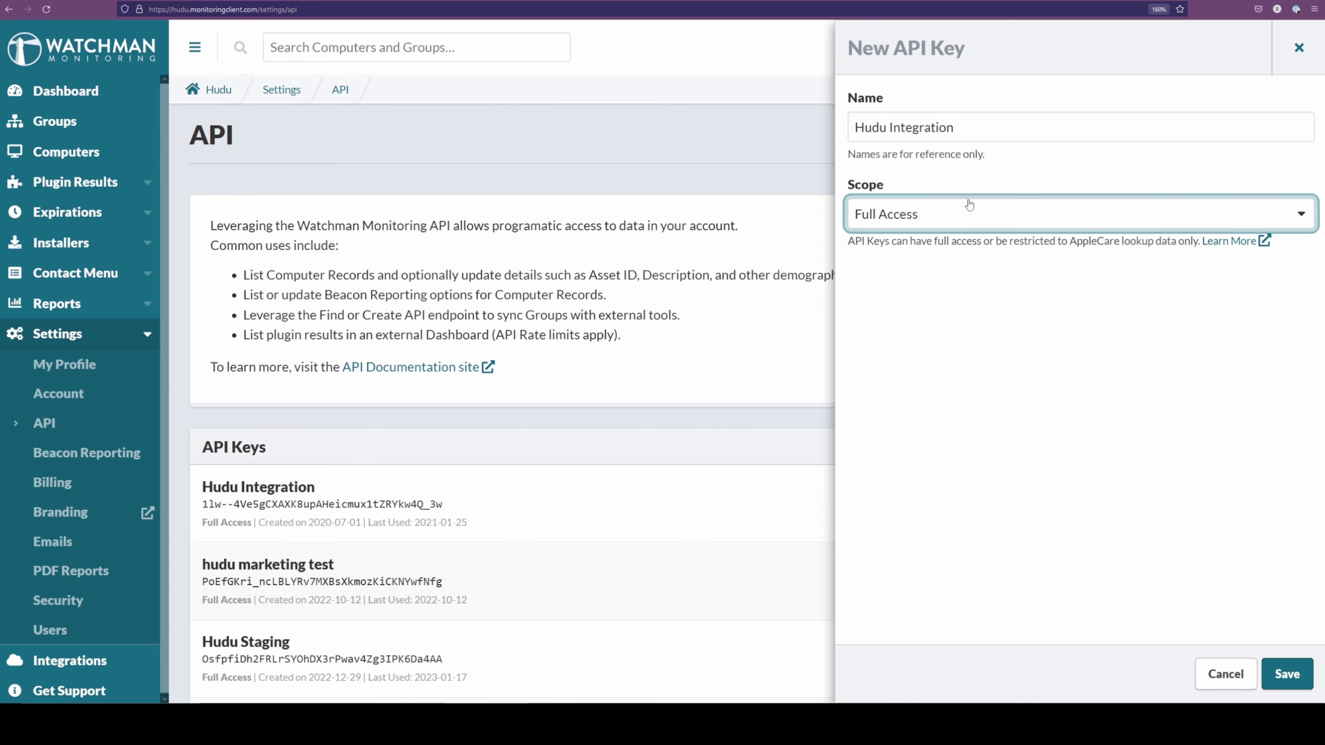
left_click(1282, 673)
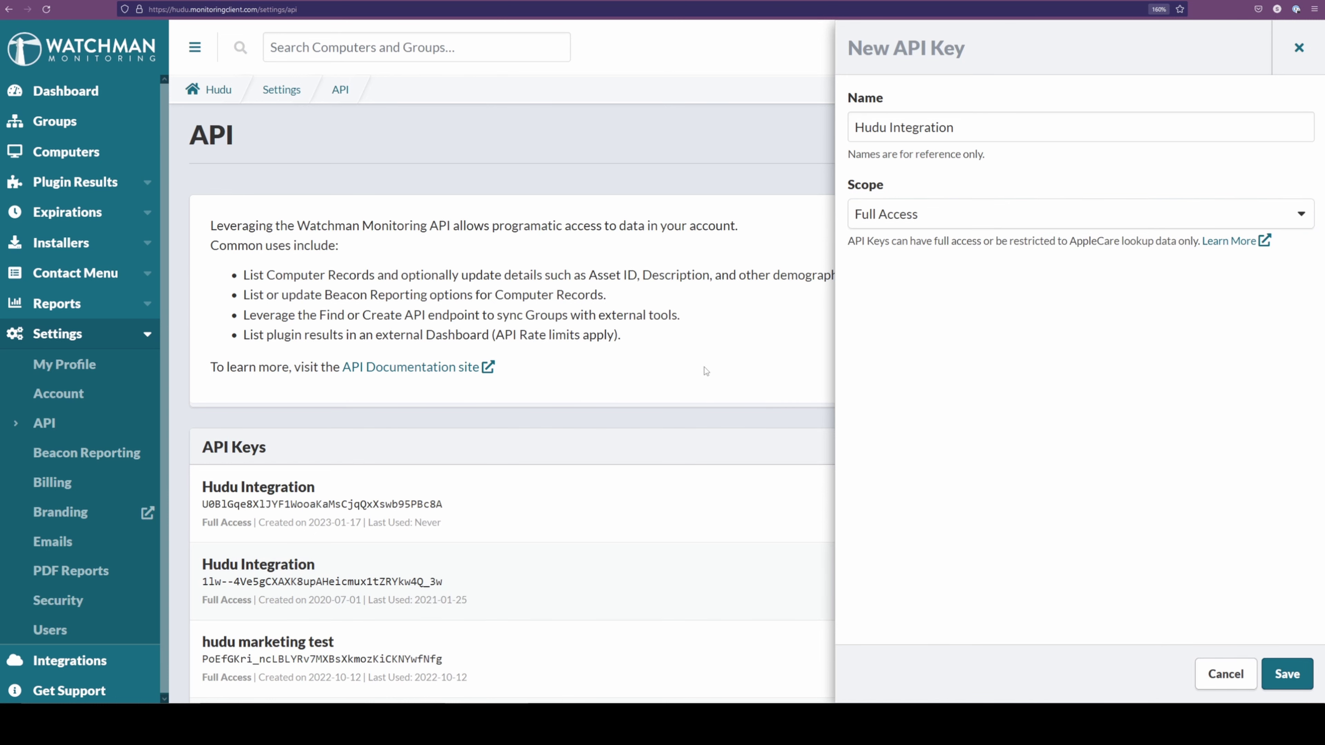
left_click(1225, 673)
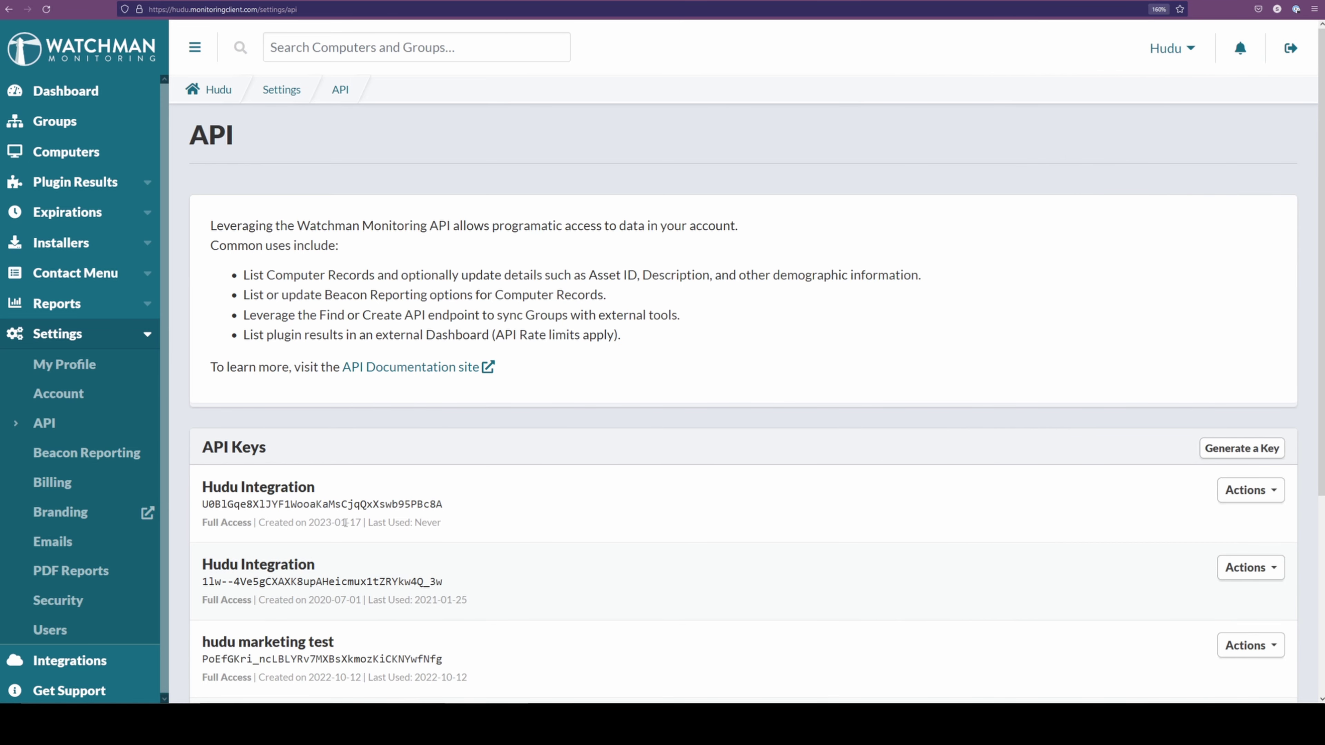
left_click_drag(443, 504, 205, 502)
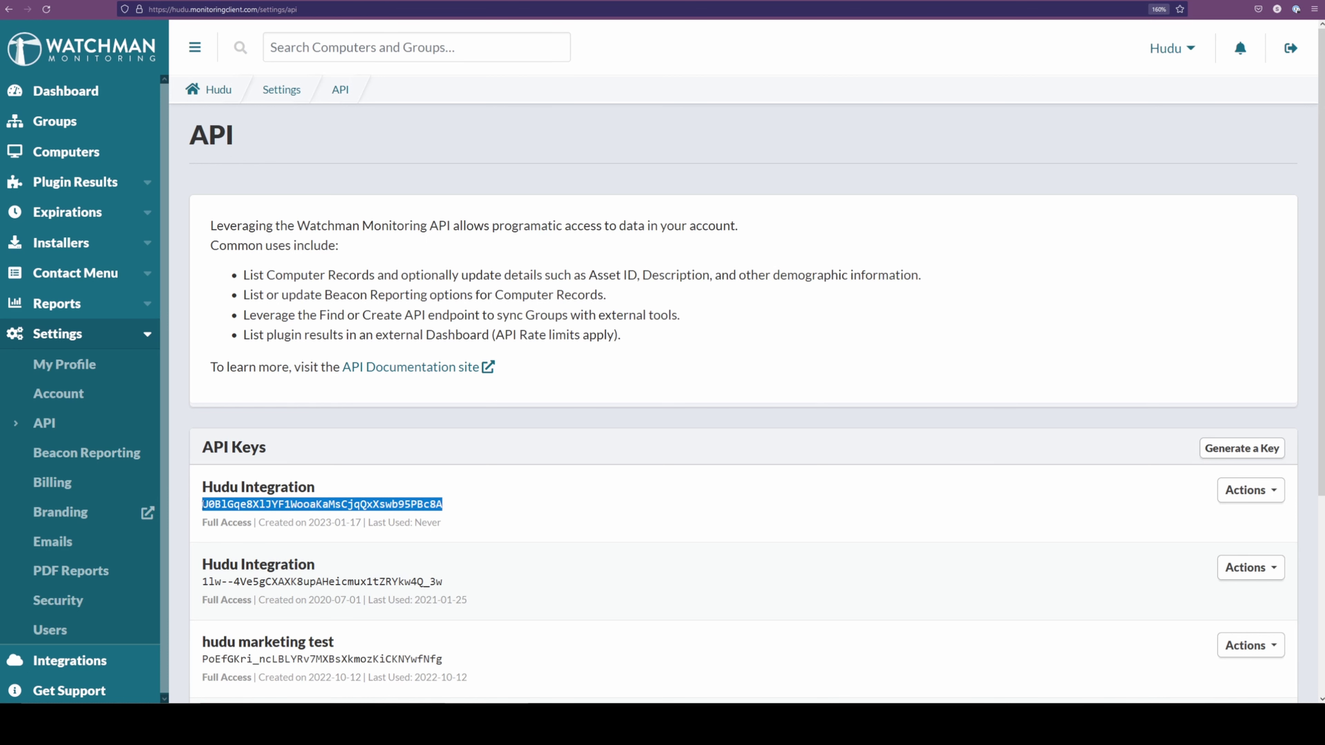
Paste the copied Watchman API key into Hudu's API Key field.
key("alt+Tab")
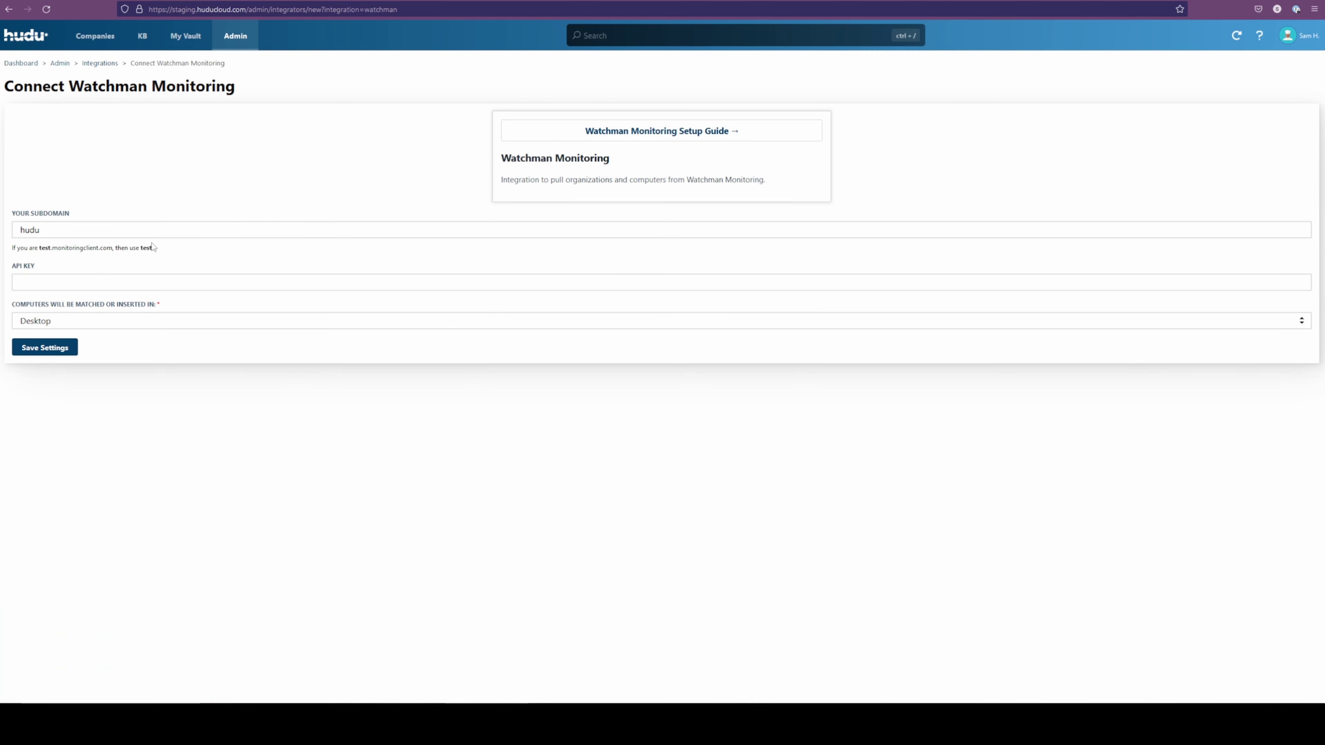
left_click(116, 281)
key("ctrl+v")
left_click(260, 452)
Choose the Desktop layout for synced computers and save the connection settings.
left_click(125, 320)
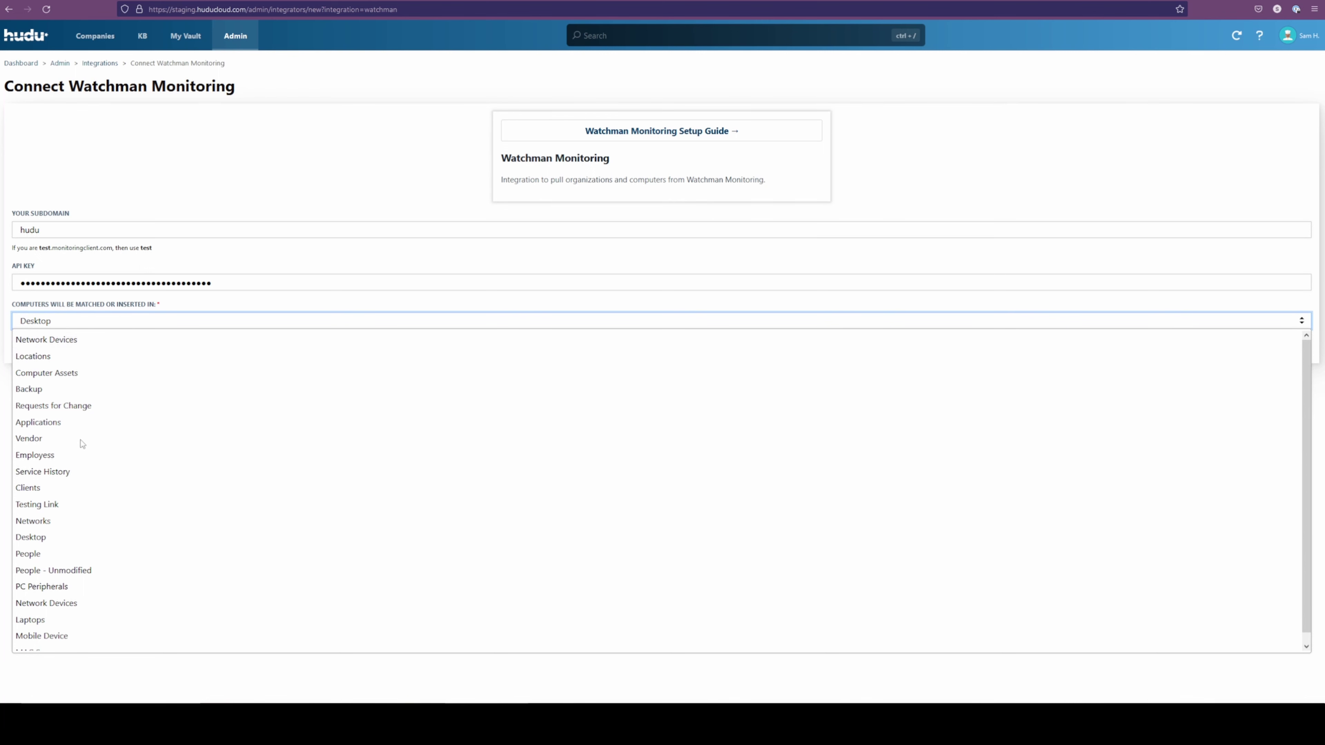
left_click(57, 542)
left_click(120, 468)
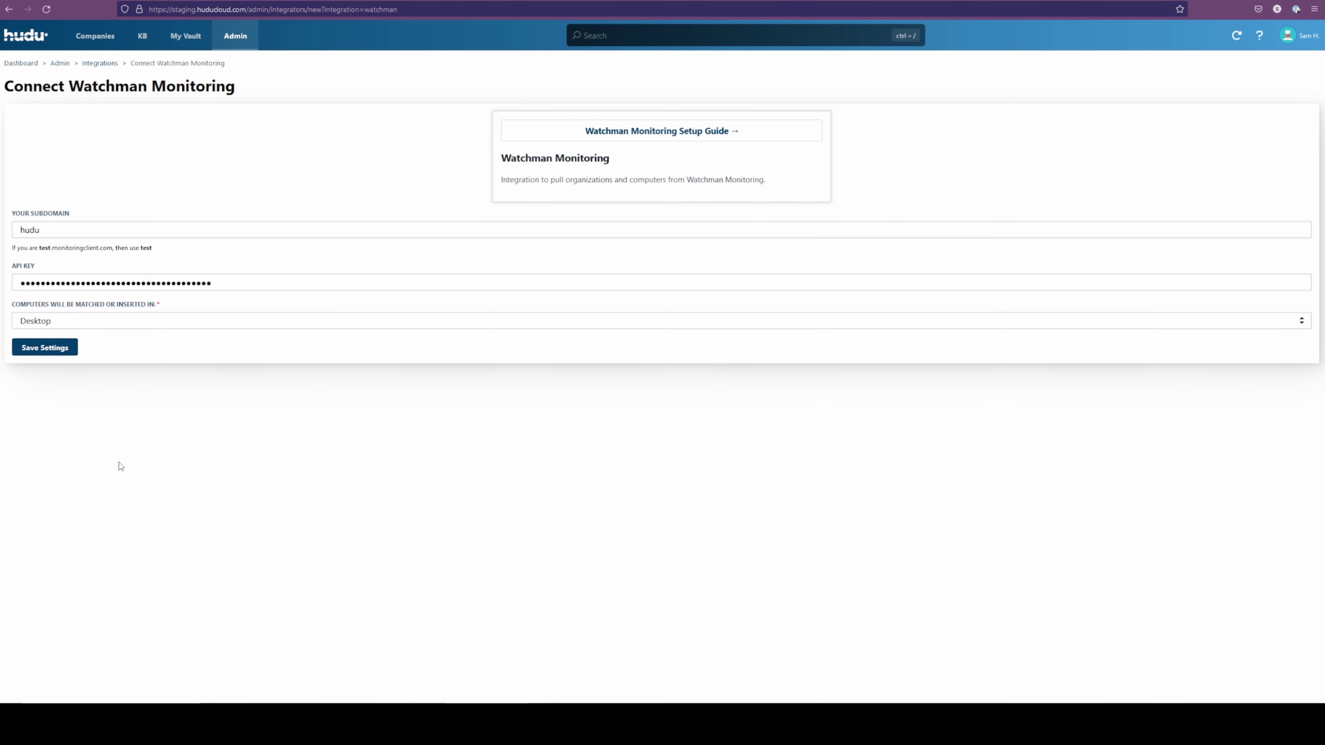
left_click(54, 348)
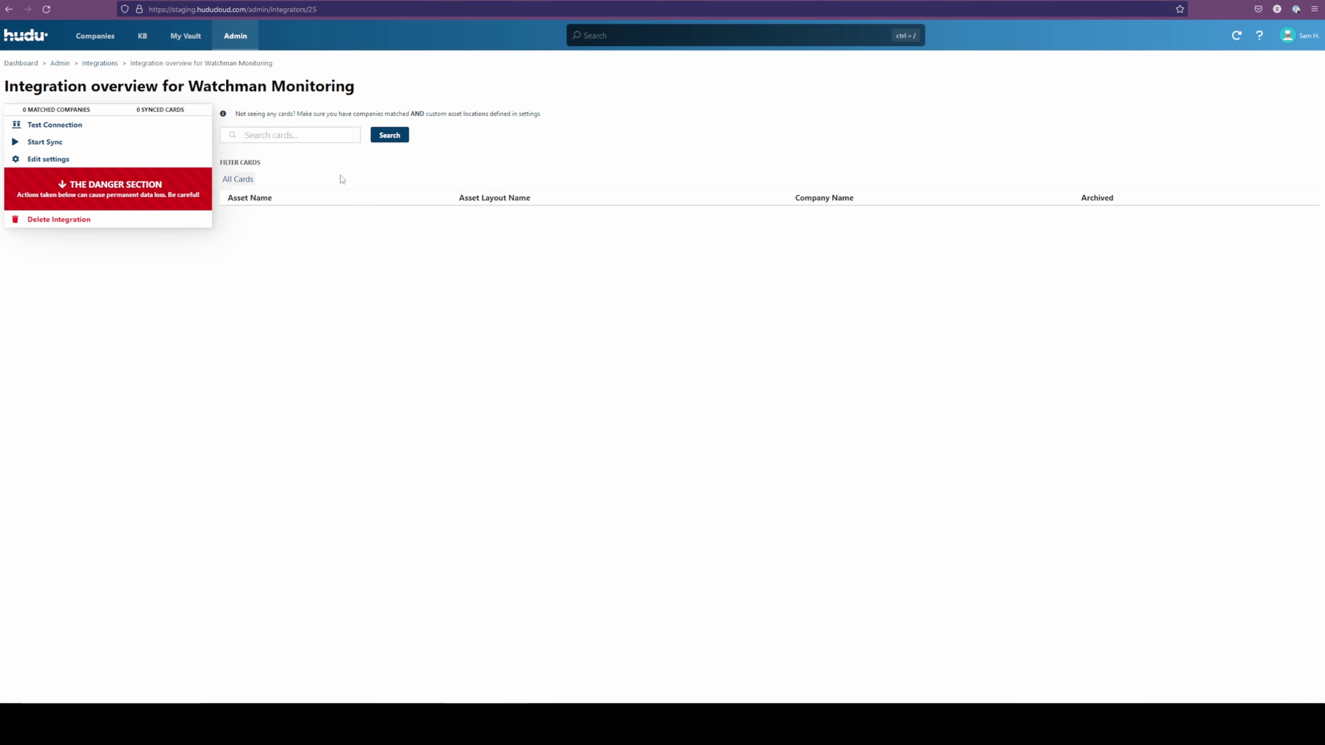
Test the Watchman connection successfully, start the sync, and open the company matching page.
left_click(66, 125)
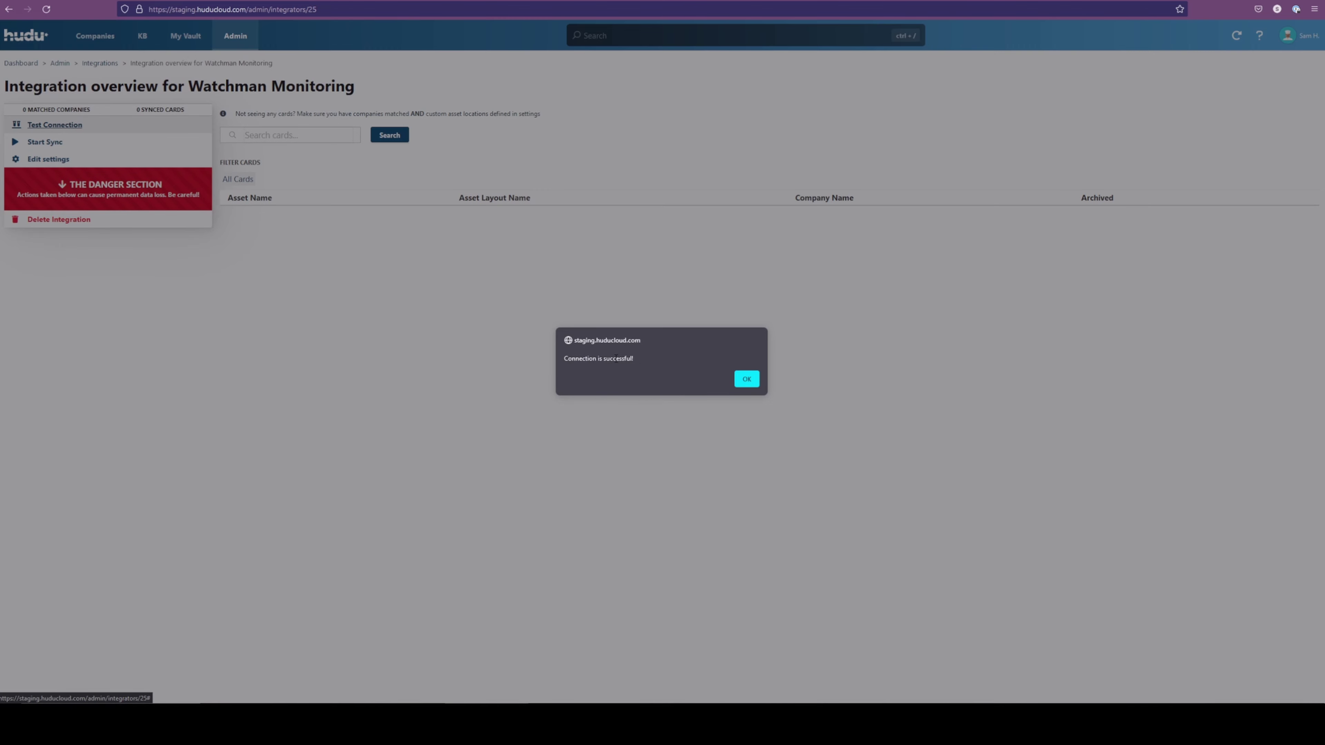
left_click(743, 381)
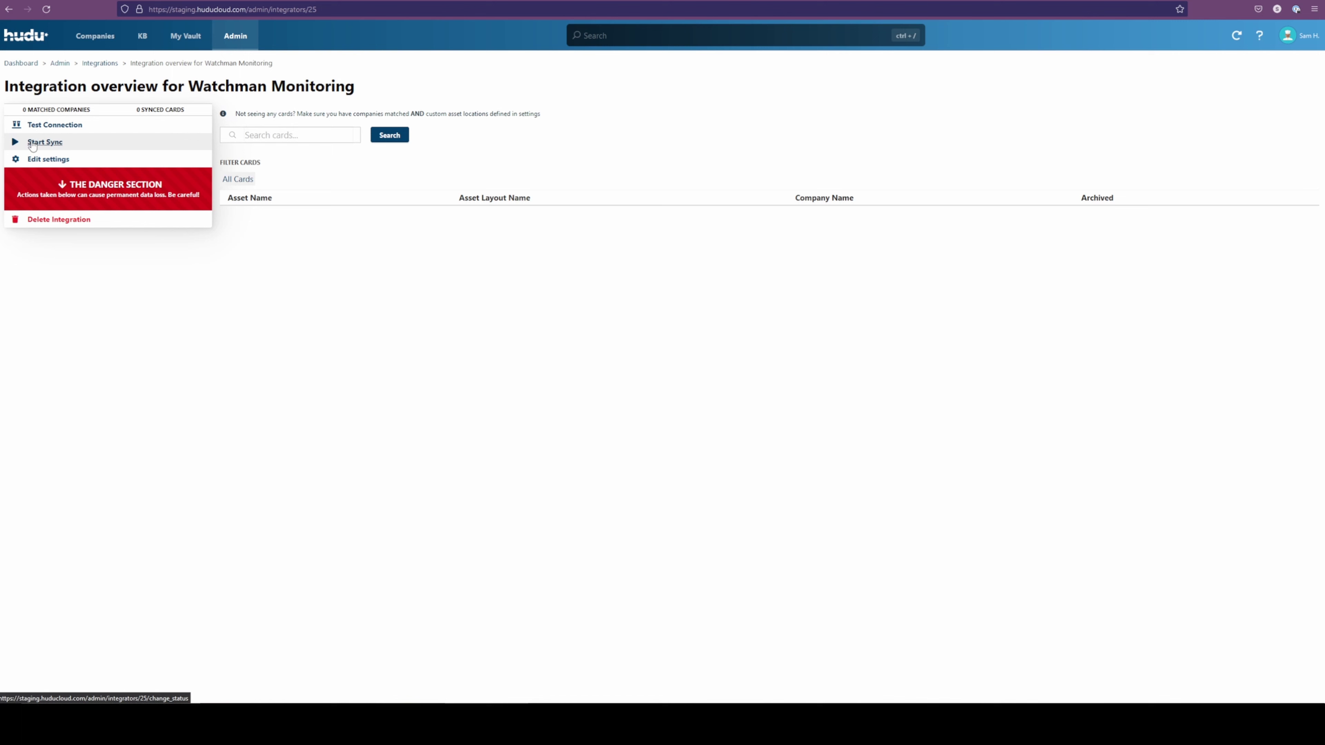
left_click(73, 125)
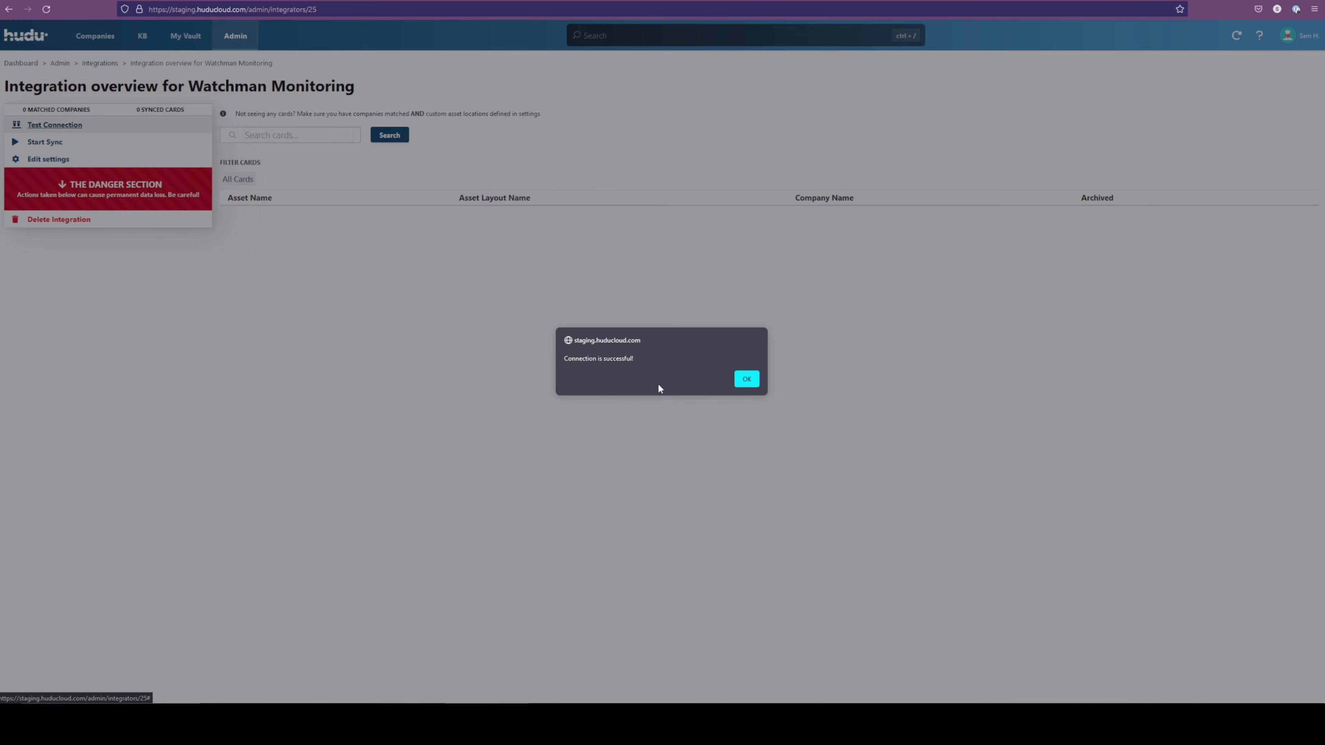
left_click(746, 380)
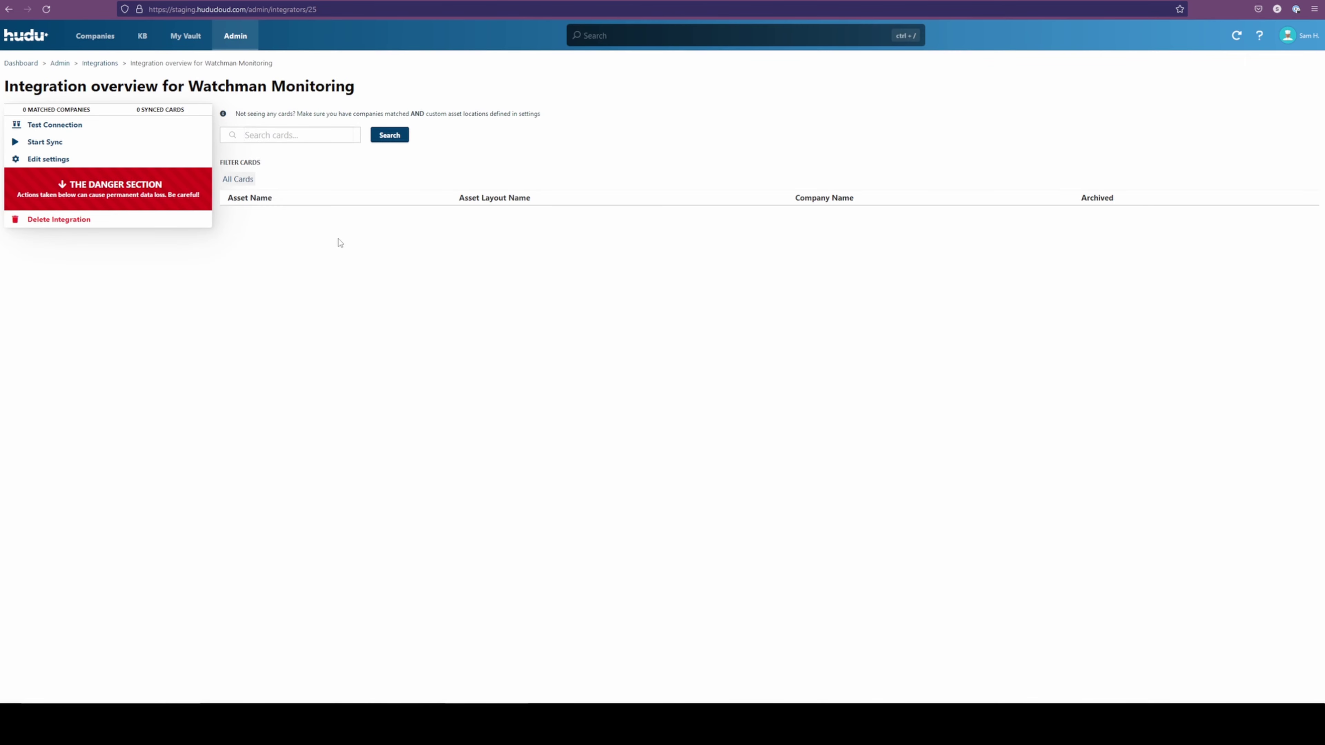
left_click(31, 143)
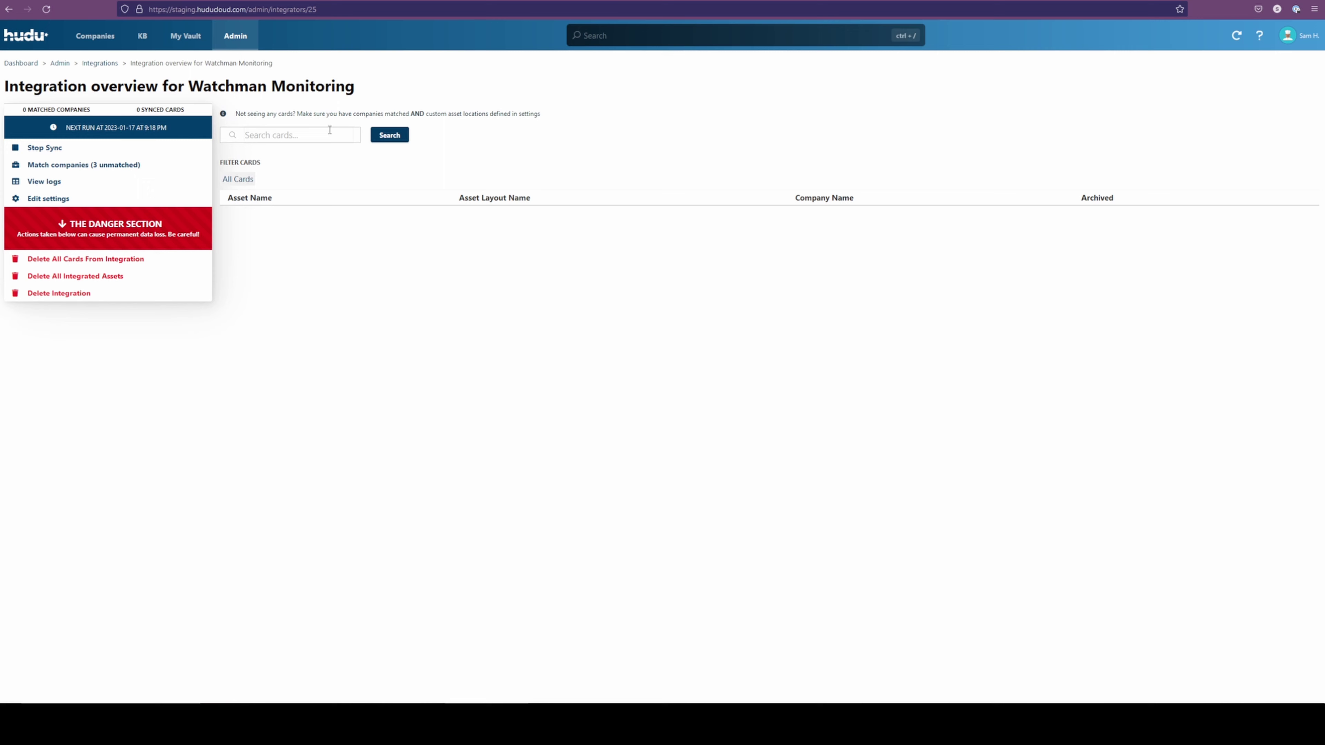
left_click(77, 165)
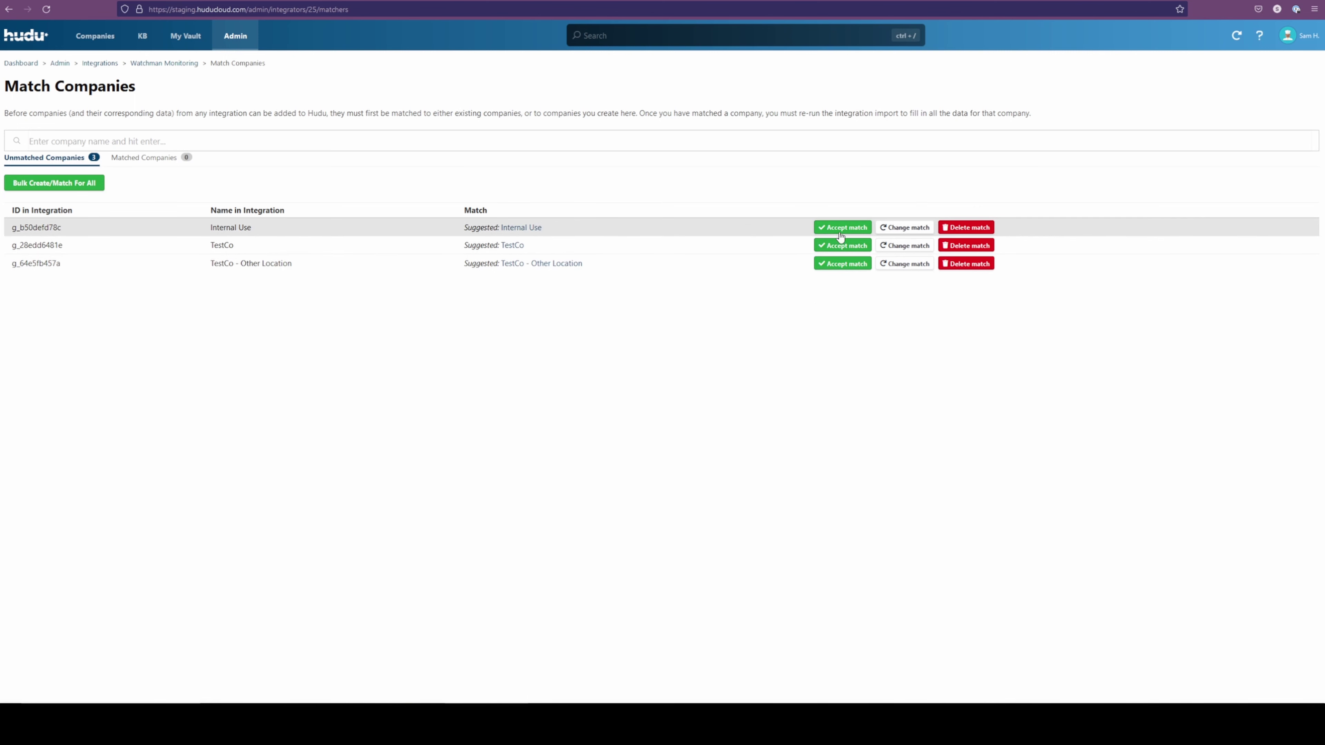
Accept the suggested matches for Internal Use, TestCo and TestCo - Other Location, then view matched companies.
left_click(854, 228)
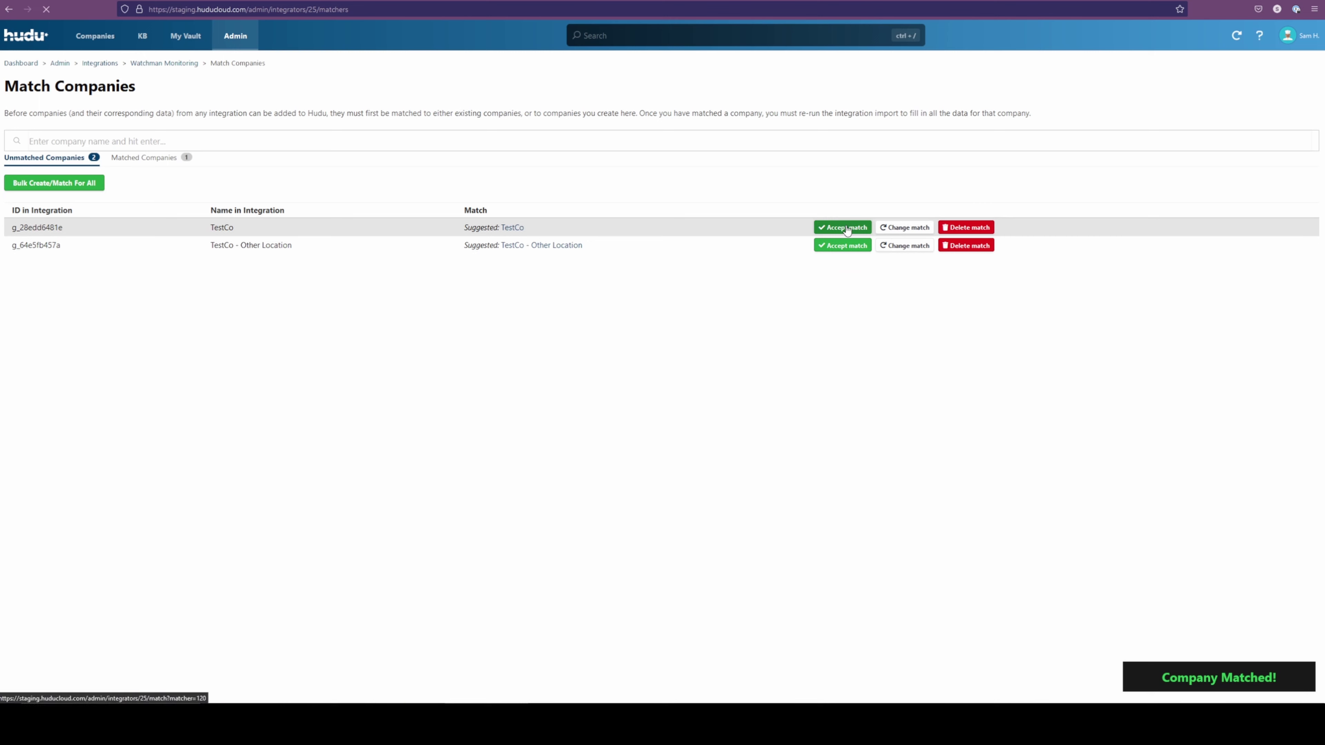
left_click(847, 228)
left_click(847, 229)
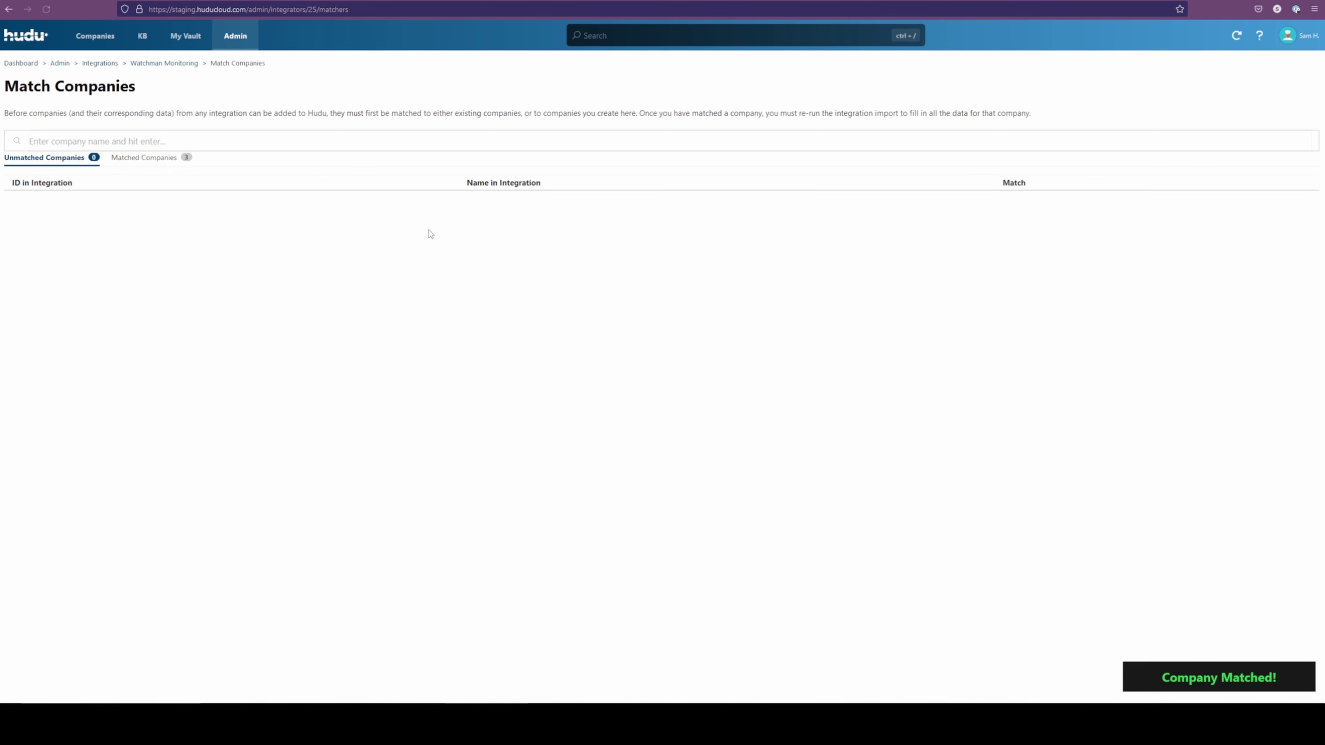
left_click(163, 166)
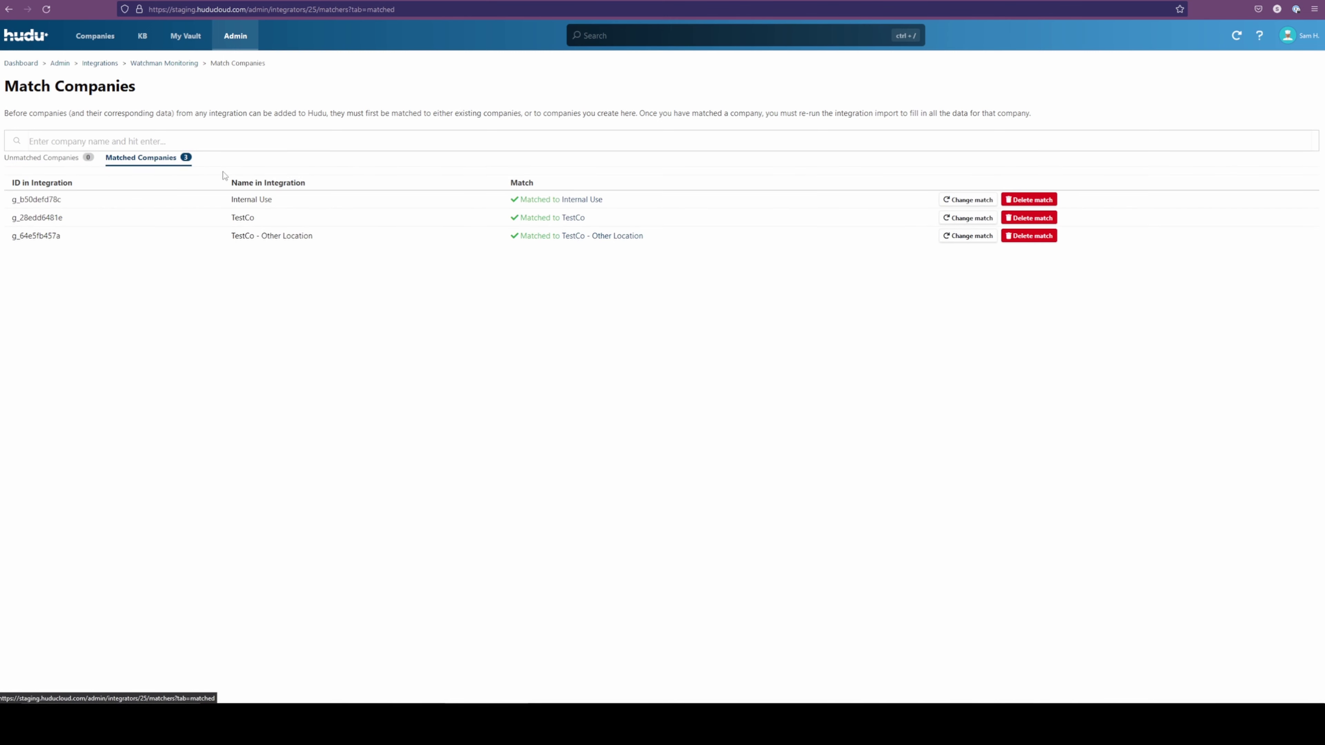
Stop and restart the Watchman sync from the integration overview, then open its settings for editing.
left_click(168, 63)
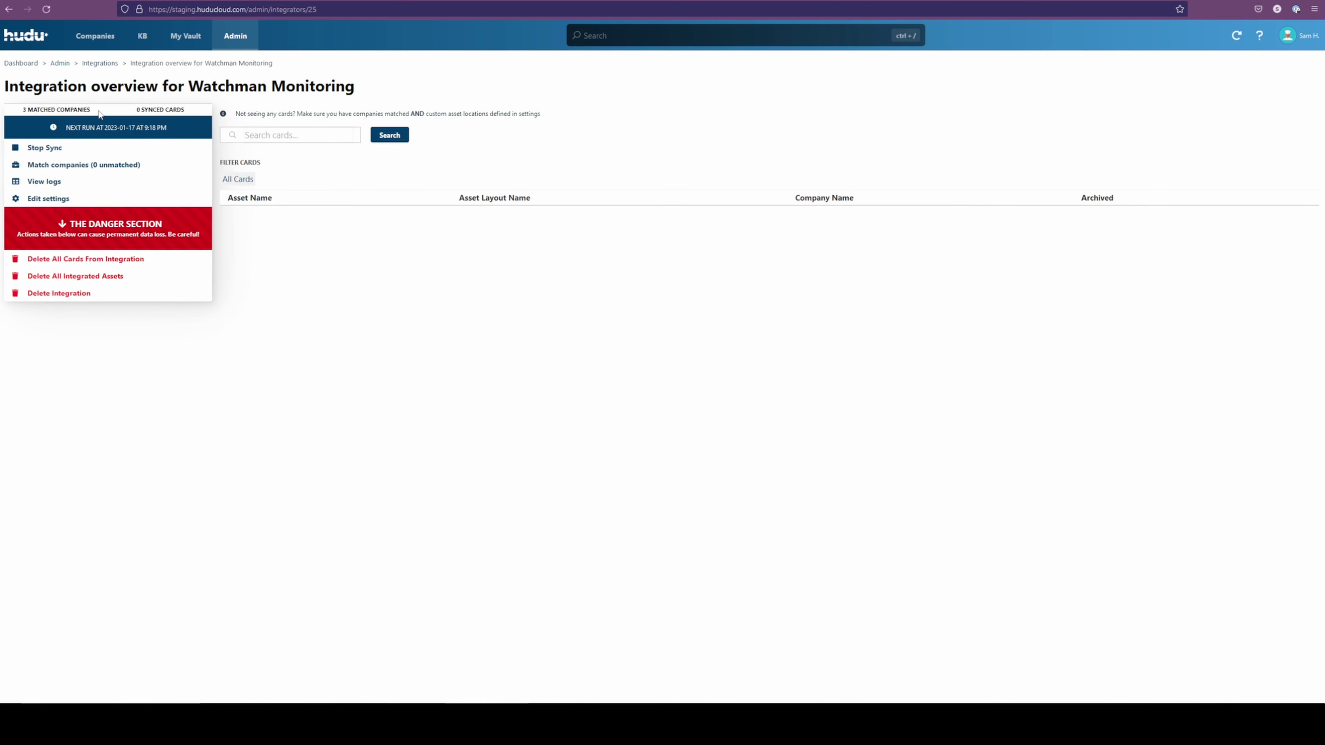
left_click(59, 148)
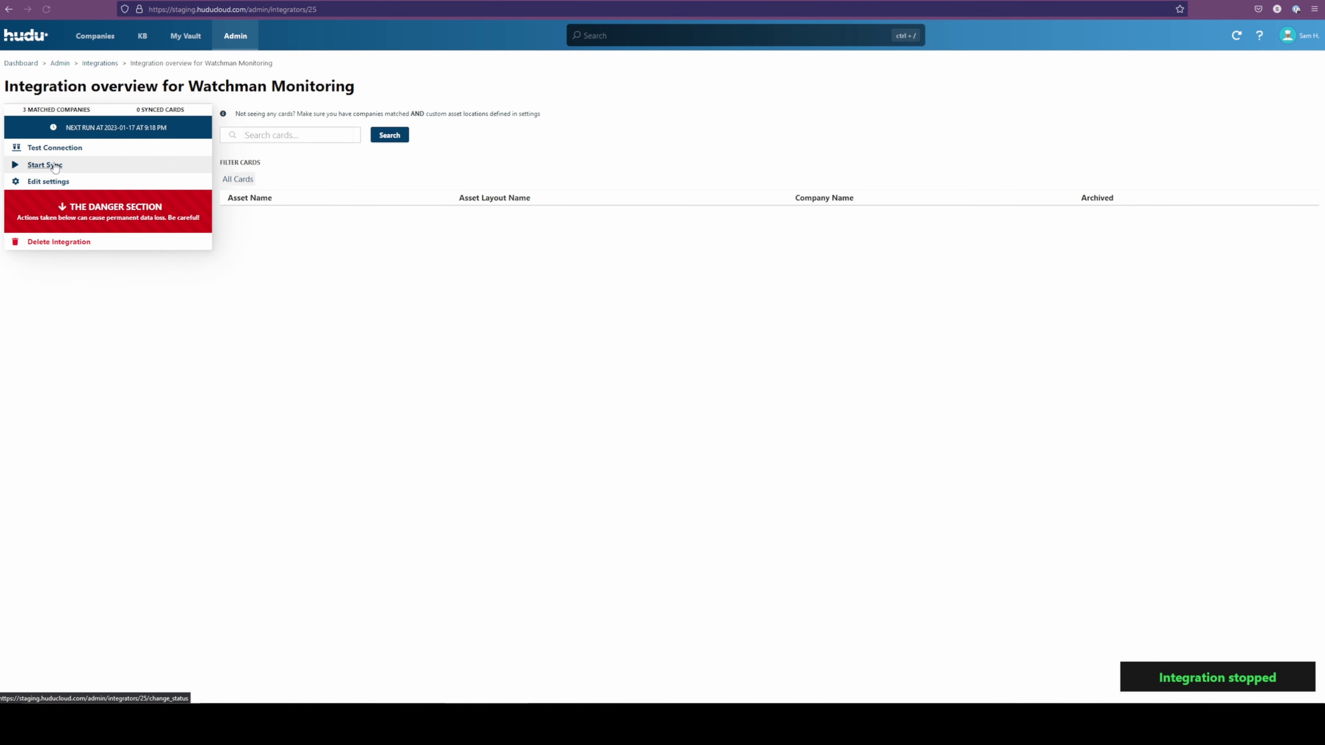
left_click(54, 168)
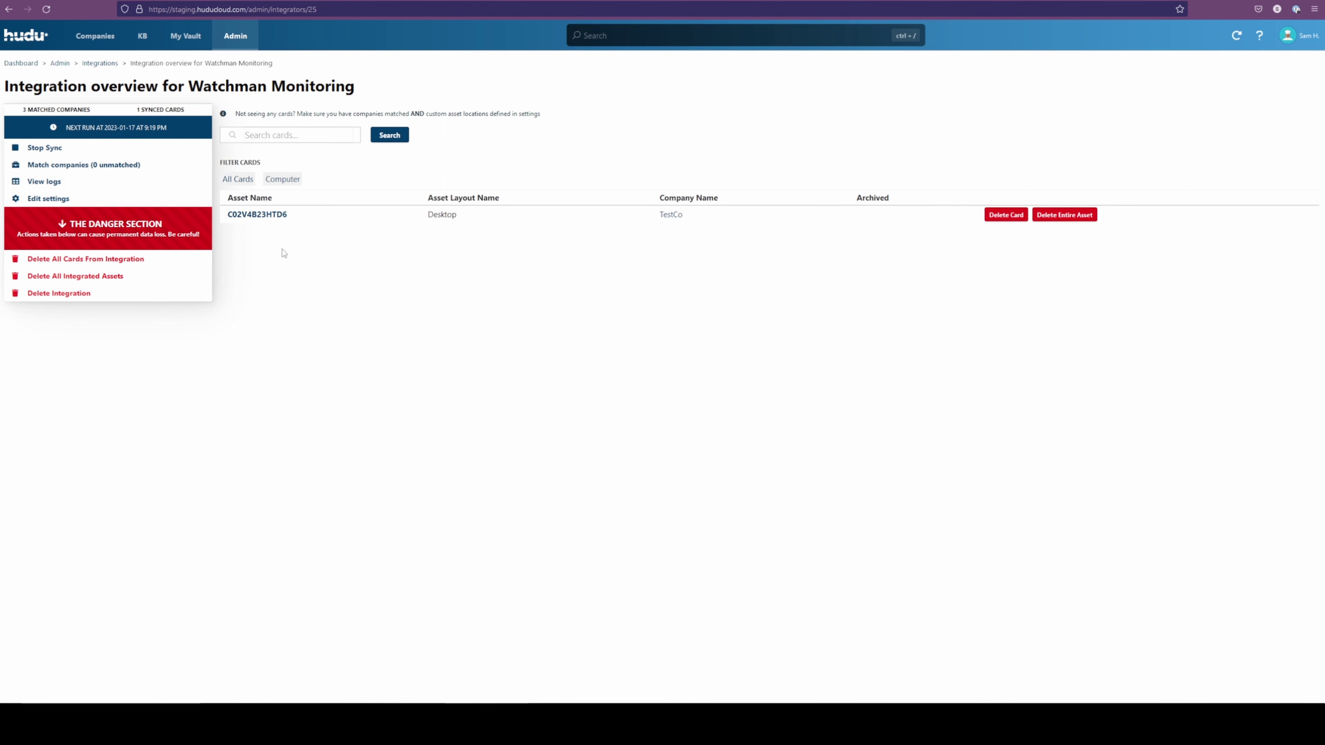
left_click(47, 198)
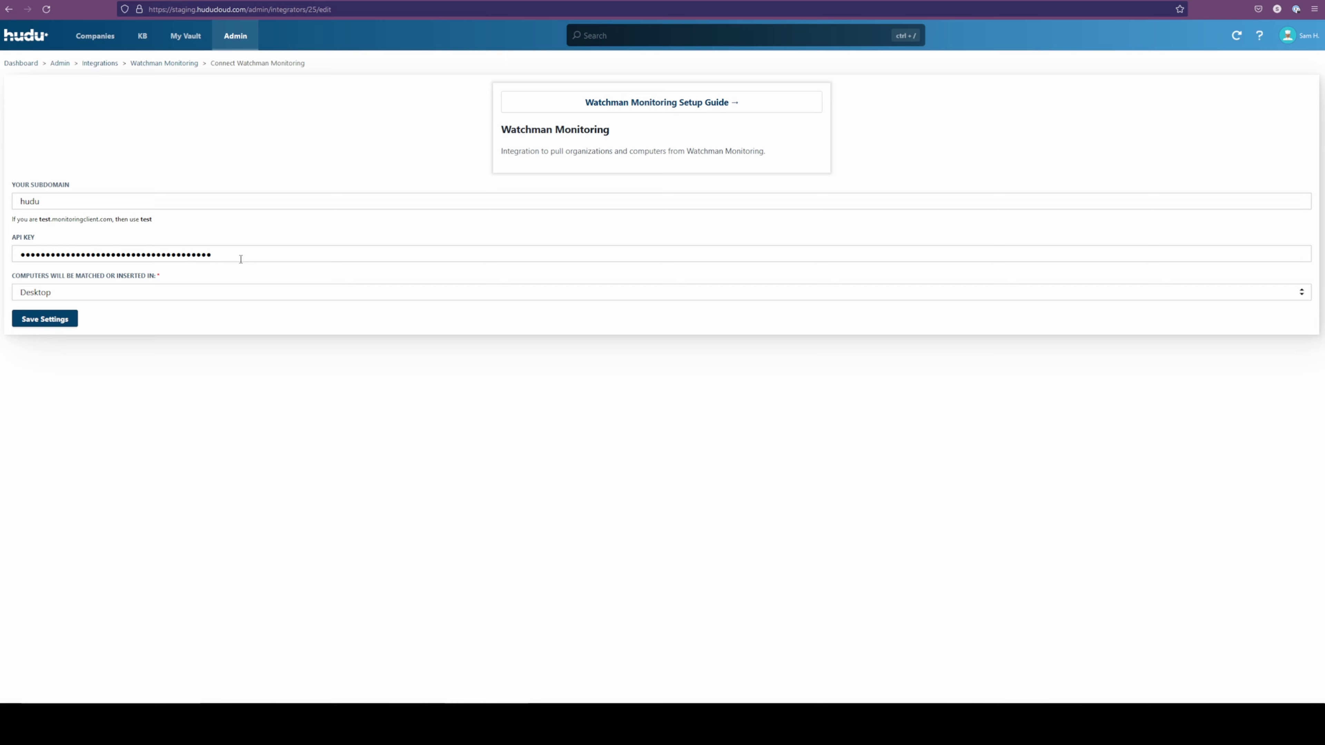
Re-save the Watchman settings, keeping subdomain hudu and the Desktop layout.
left_click(66, 317)
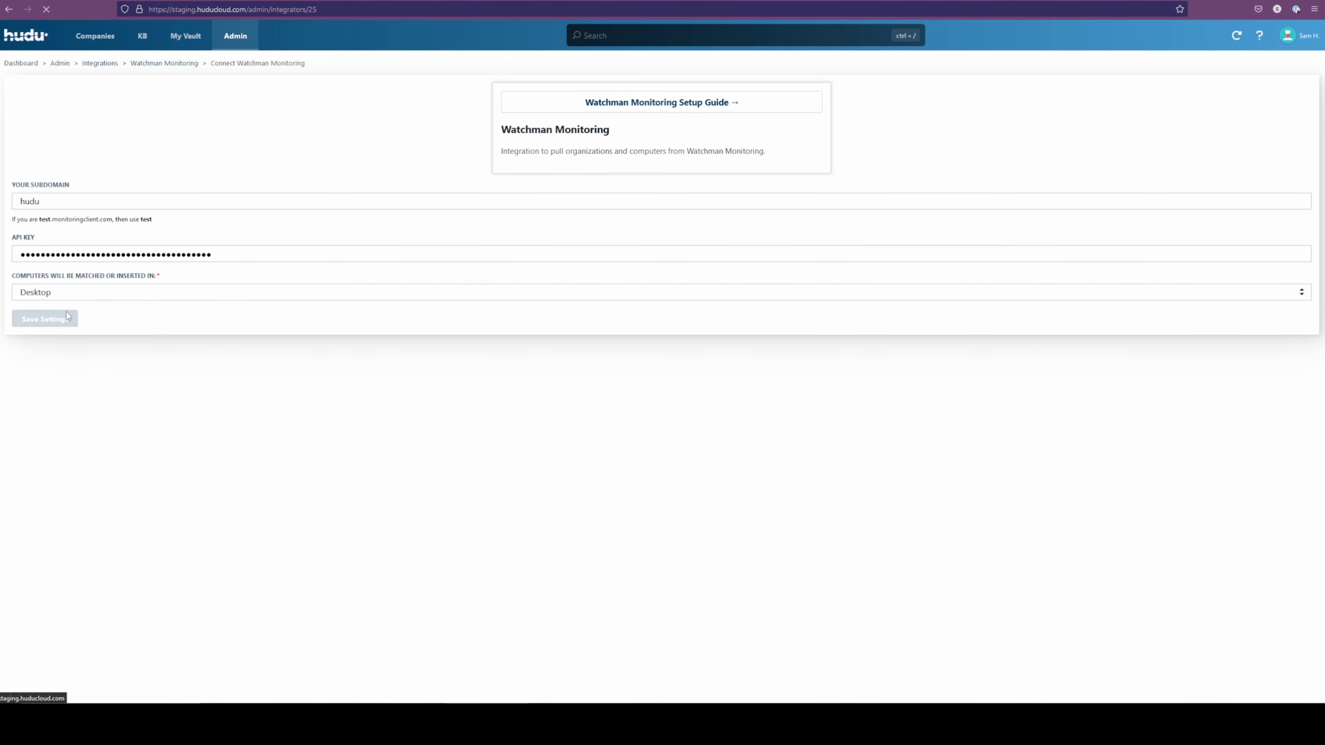